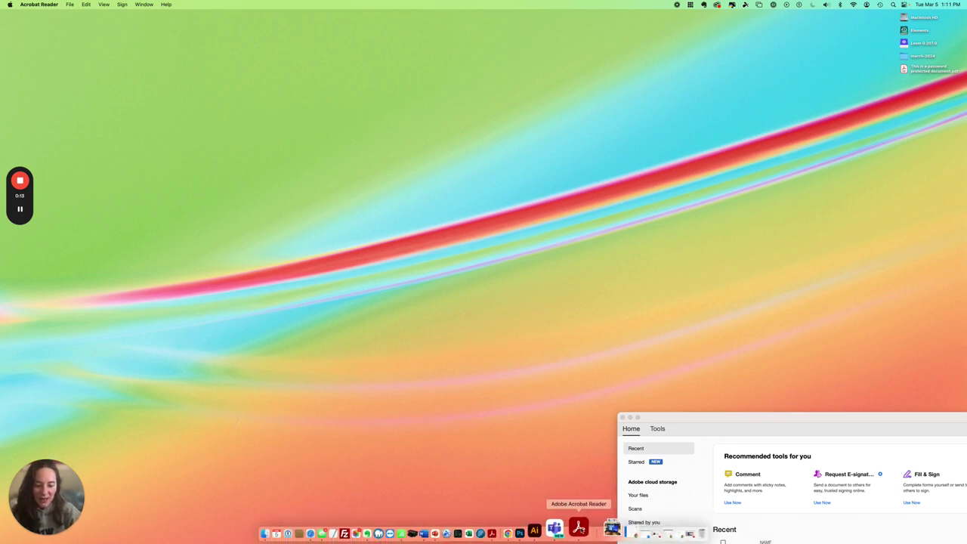
- Bring Acrobat Pro to the front from the Dock and close its Home window
{"action": "left_click", "coordinate": [529, 527]}
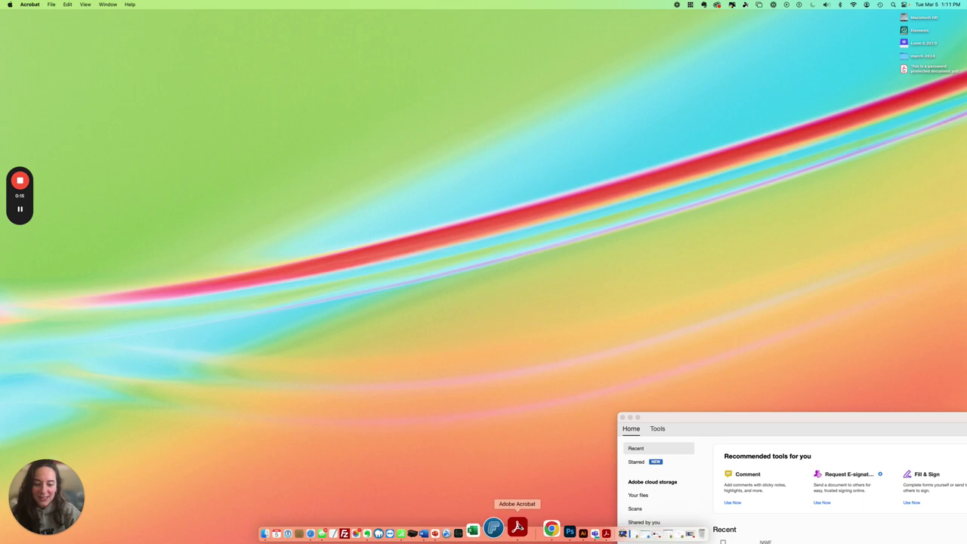
{"action": "left_click", "coordinate": [70, 31]}
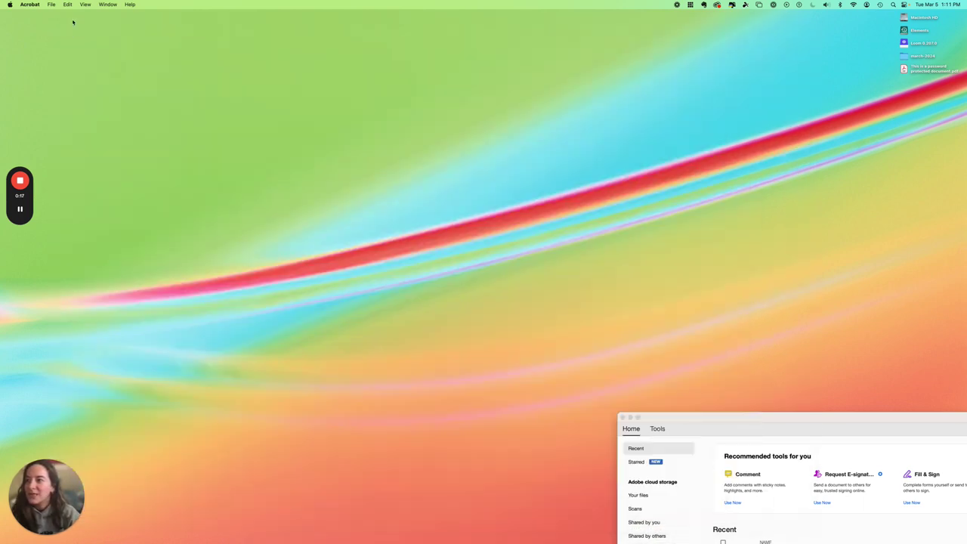
- Reopen 'This is a password protected document.pdf' from recent files and enter its password
{"action": "left_click", "coordinate": [51, 5]}
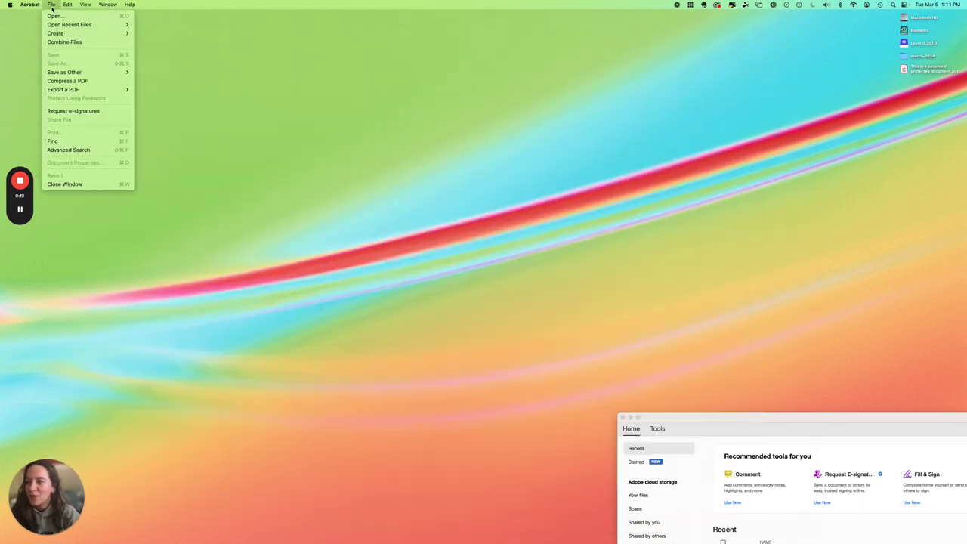
{"action": "mouse_move", "coordinate": [70, 25]}
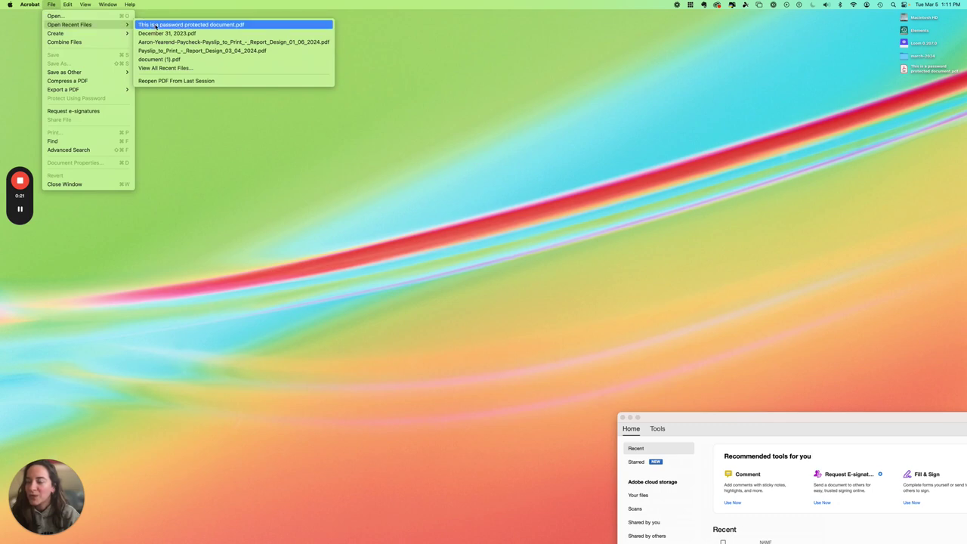
{"action": "left_click", "coordinate": [158, 25]}
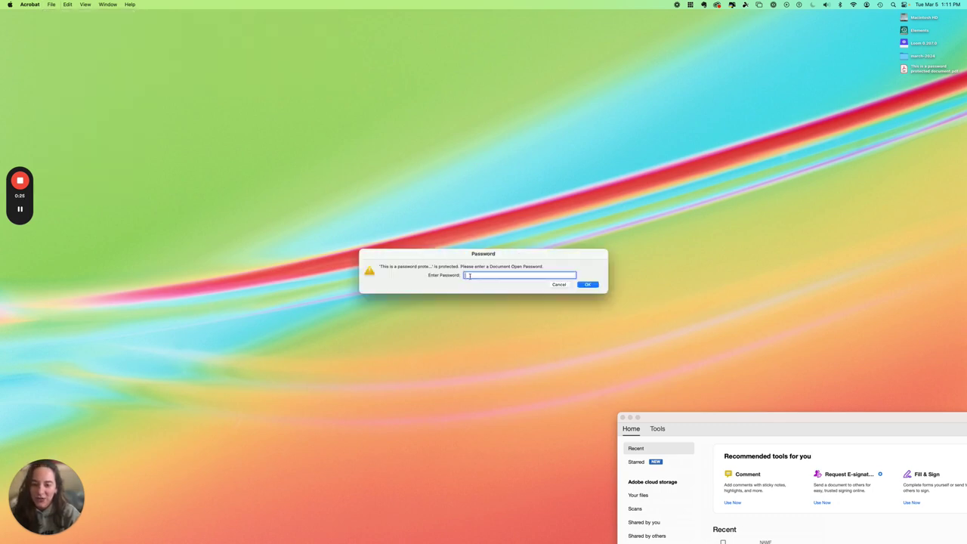
{"action": "type", "text": "p"}
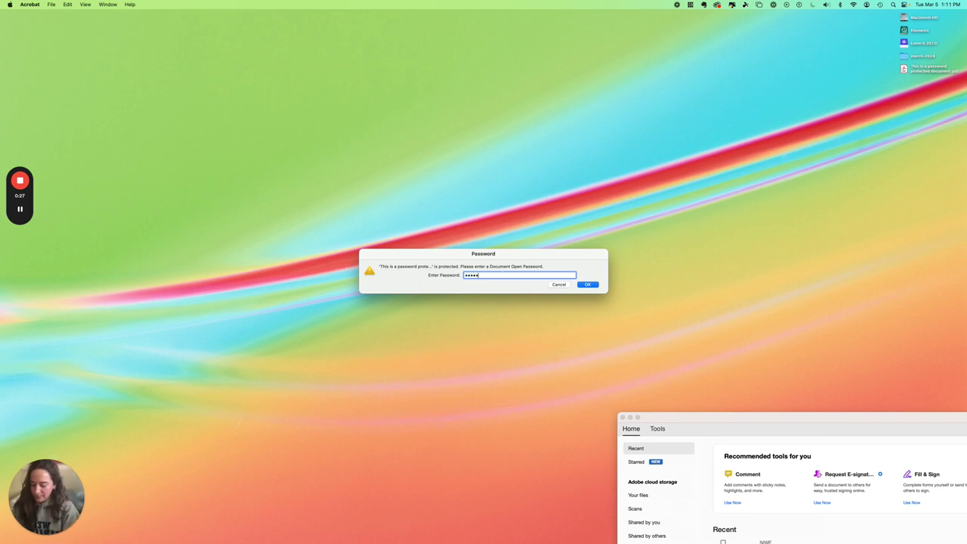
{"action": "type", "text": "ord"}
{"action": "key", "text": "Return"}
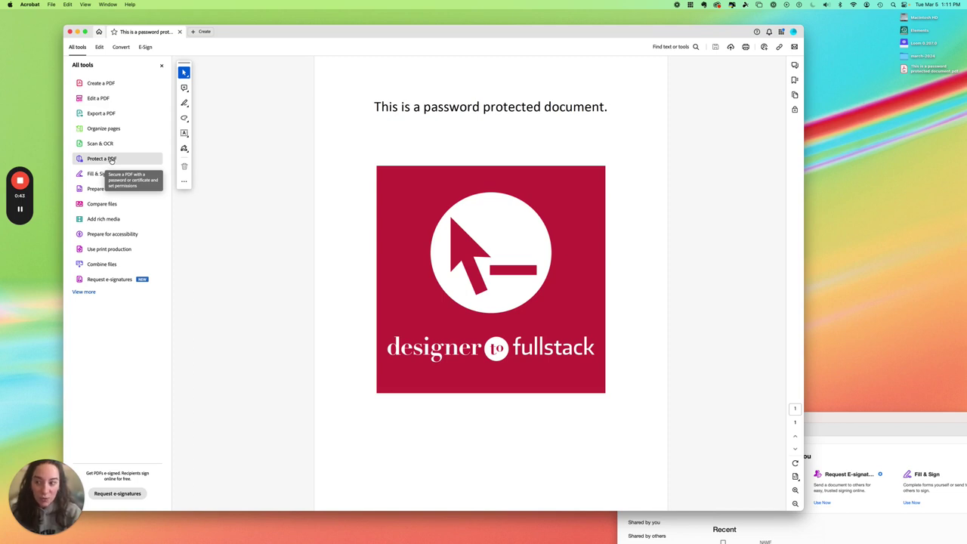
- In Protect a PDF, review the password options and cancel, then choose Remove security
{"action": "left_click", "coordinate": [111, 160]}
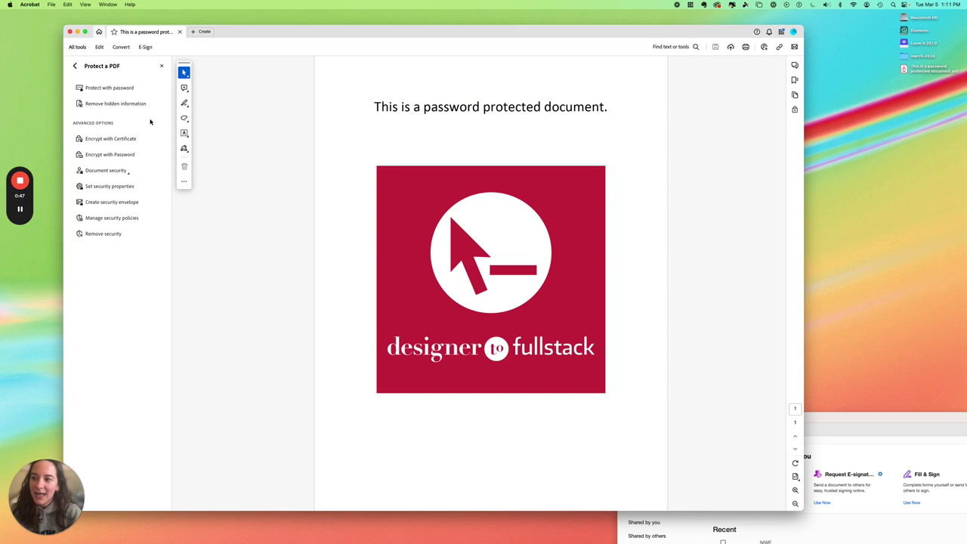
{"action": "left_click", "coordinate": [129, 90]}
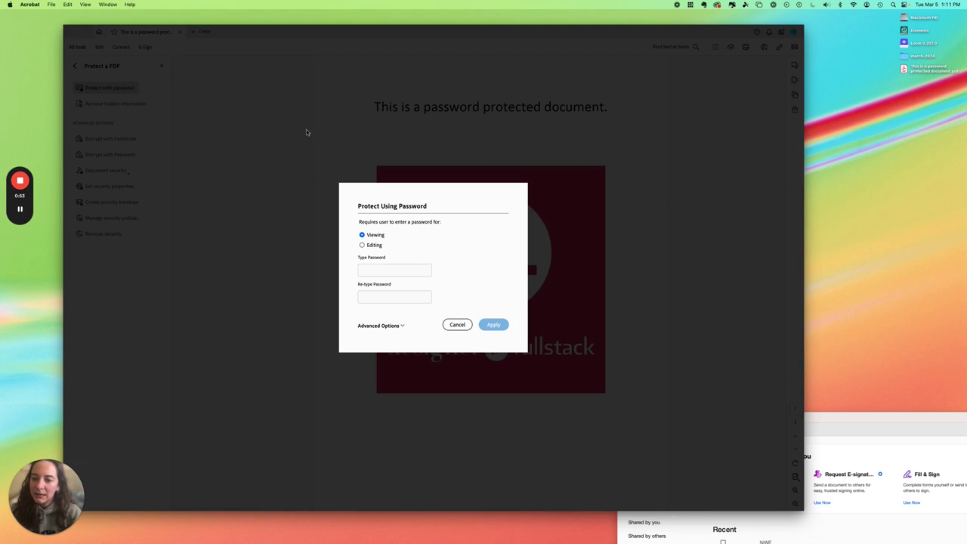
{"action": "left_click", "coordinate": [391, 326]}
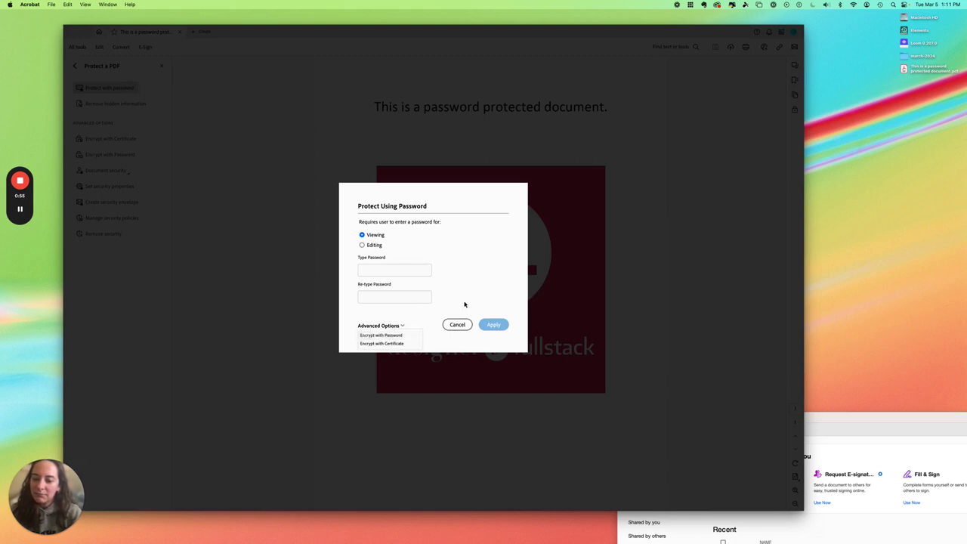
{"action": "left_click", "coordinate": [457, 324]}
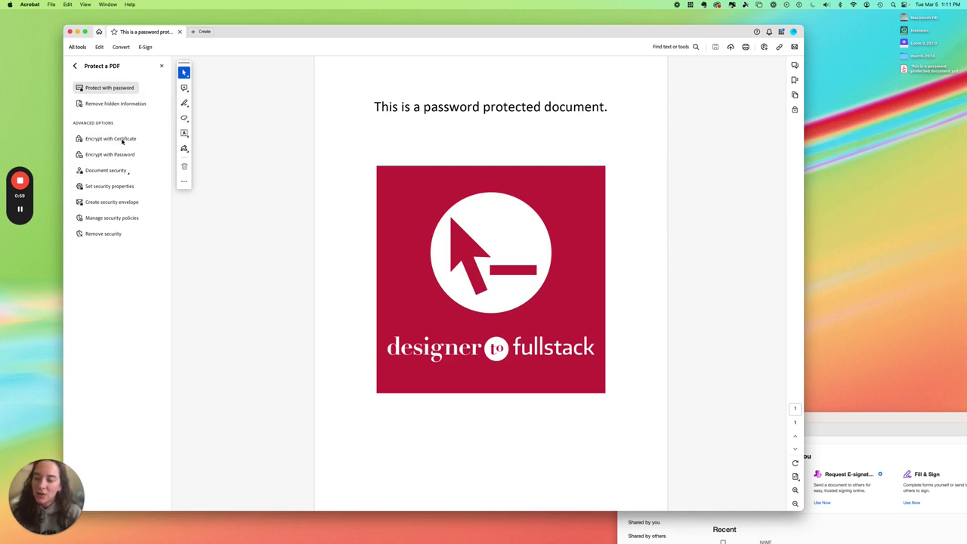
{"action": "left_click", "coordinate": [106, 236]}
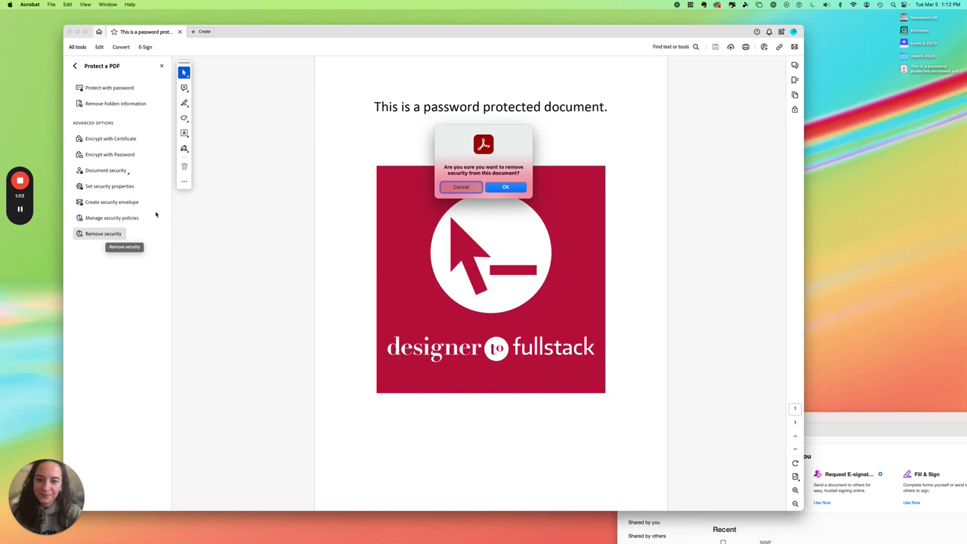
- Confirm security removal and save a 'NOSECURITY-' prefixed copy of the document to the Desktop
{"action": "left_click", "coordinate": [508, 188]}
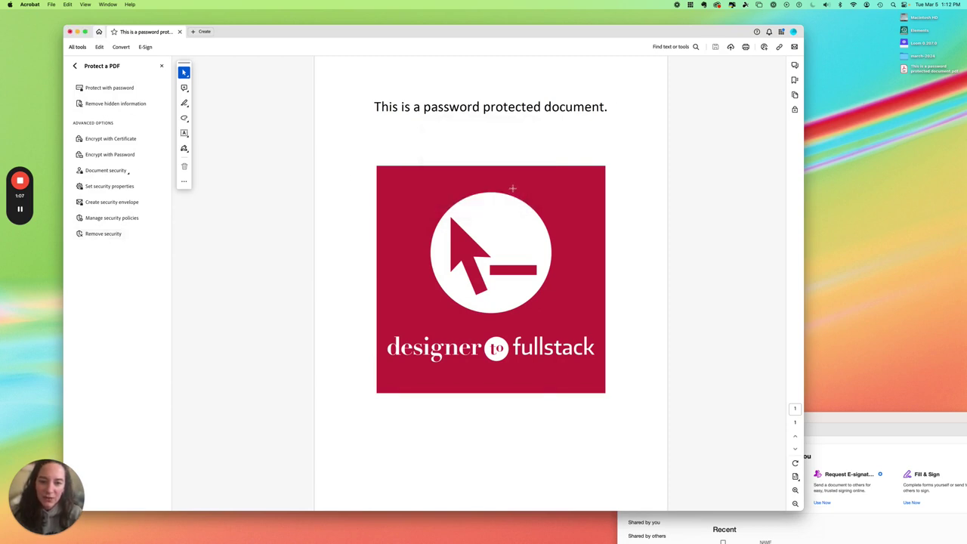
{"action": "left_click", "coordinate": [50, 5]}
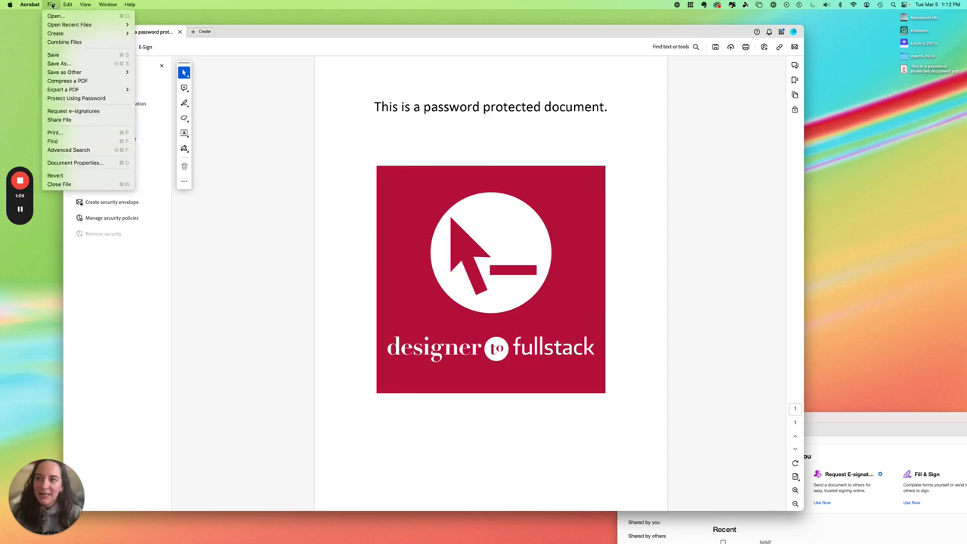
{"action": "left_click", "coordinate": [58, 63]}
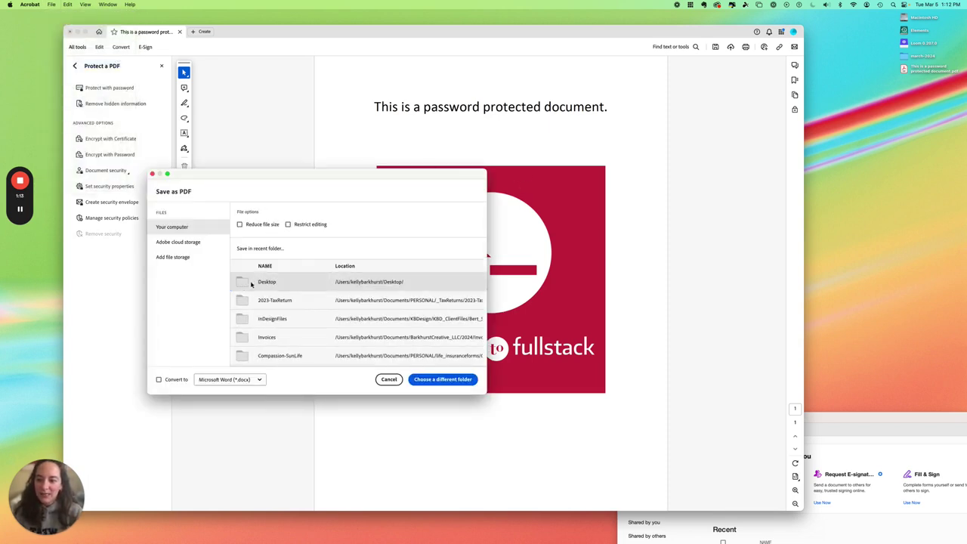
{"action": "left_click", "coordinate": [244, 288]}
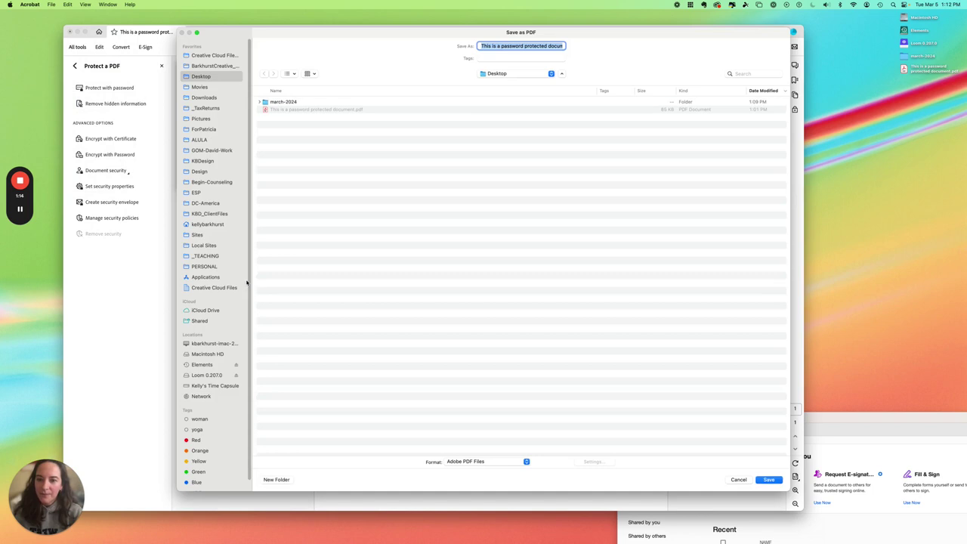
{"action": "left_click", "coordinate": [482, 47]}
{"action": "type", "text": "NOSECURITY"}
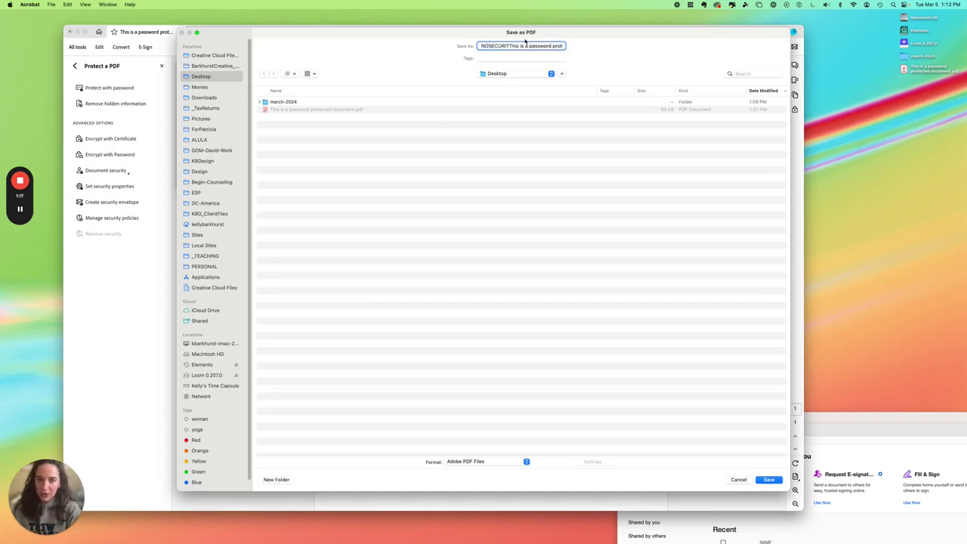
{"action": "type", "text": "-"}
{"action": "key", "text": "Return"}
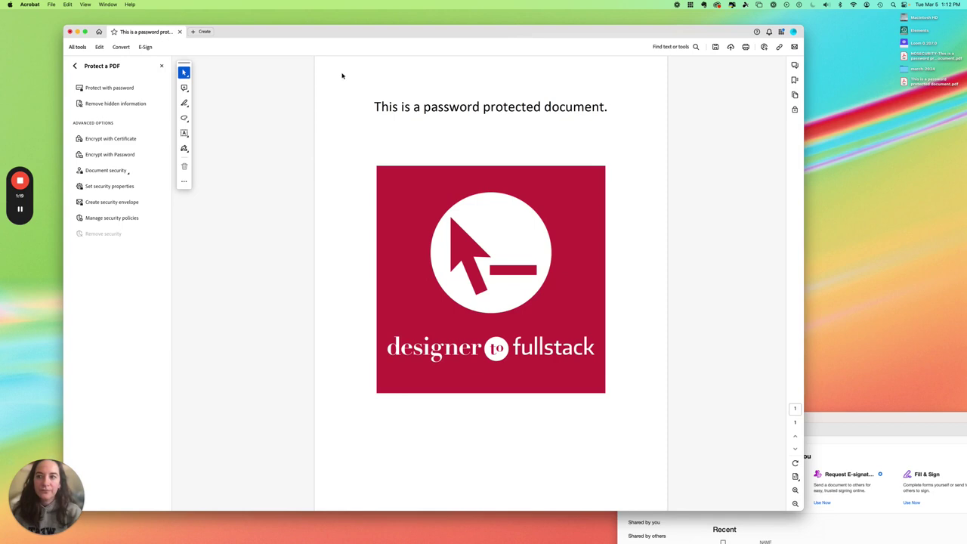
- Close the document, open the NOSECURITY copy from the Desktop, and check its Protect a PDF options
{"action": "left_click", "coordinate": [180, 32]}
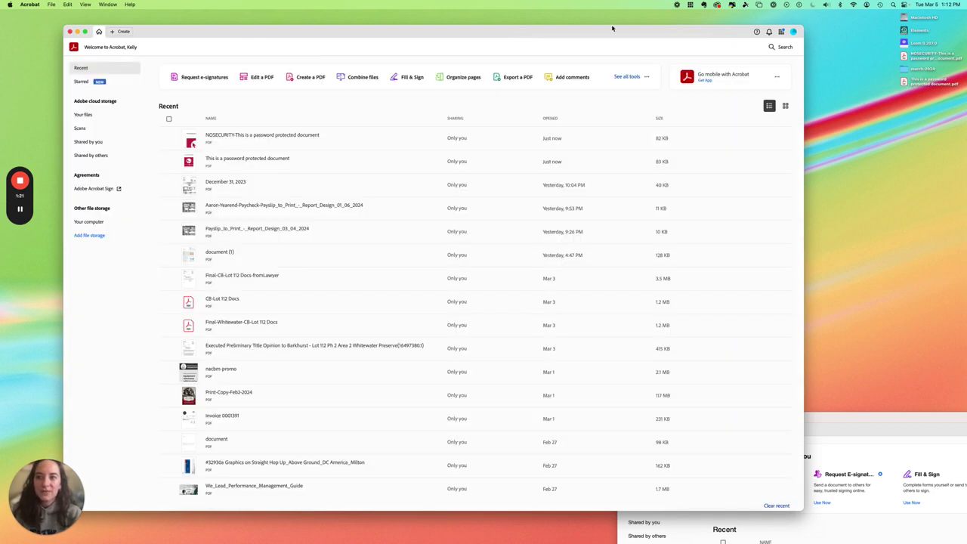
{"action": "left_click", "coordinate": [907, 57]}
{"action": "double_click", "coordinate": [908, 58]}
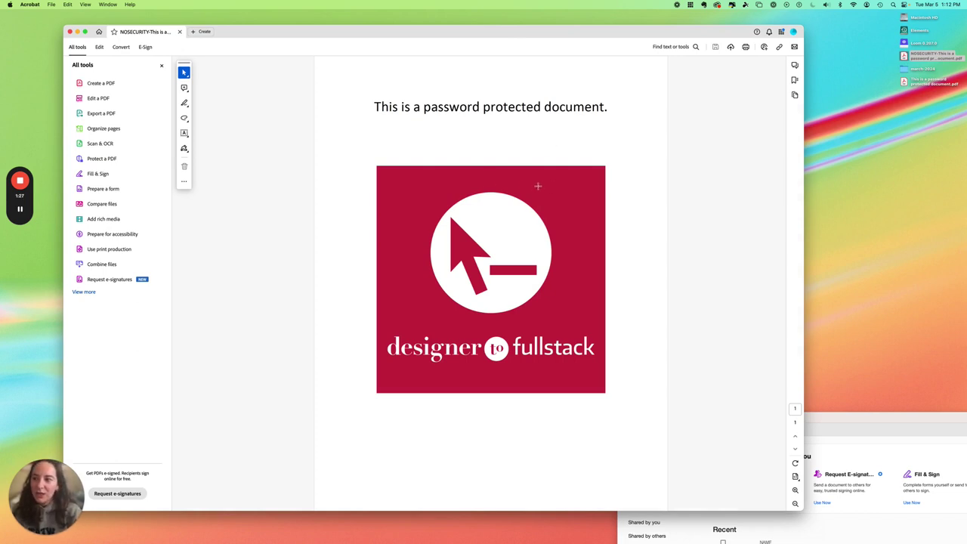
{"action": "left_click", "coordinate": [112, 161]}
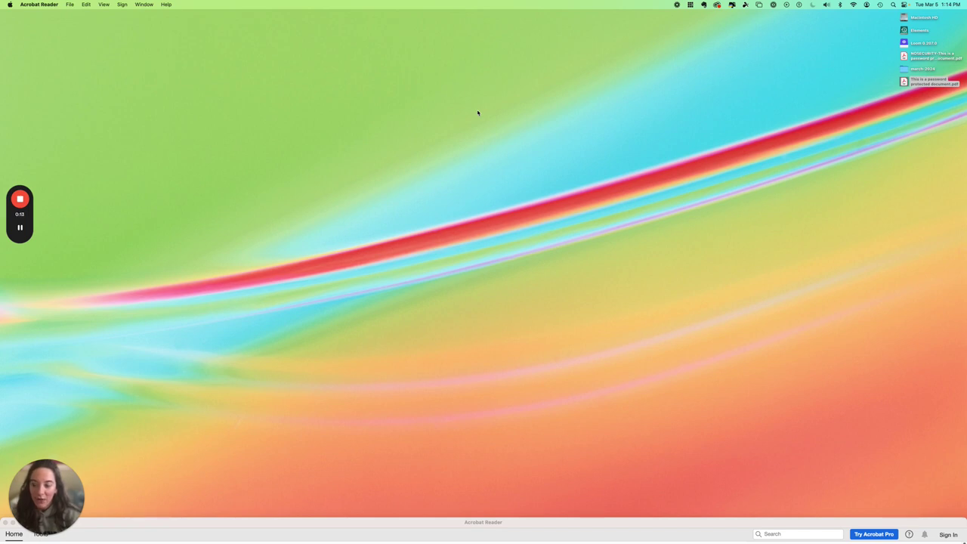
- Open 'This is a password protected document.pdf' from the Desktop in Reader and enter its password
{"action": "left_click", "coordinate": [70, 5]}
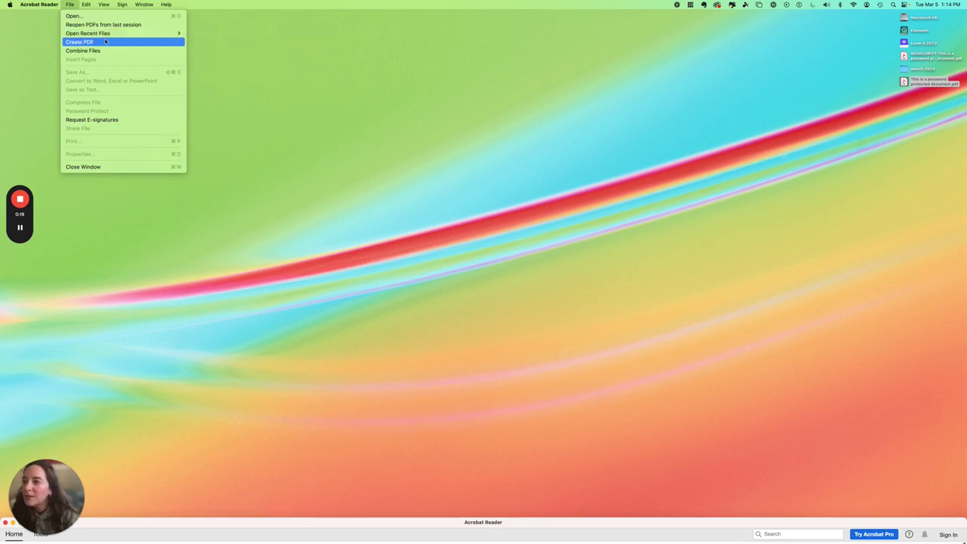
{"action": "left_click", "coordinate": [74, 16]}
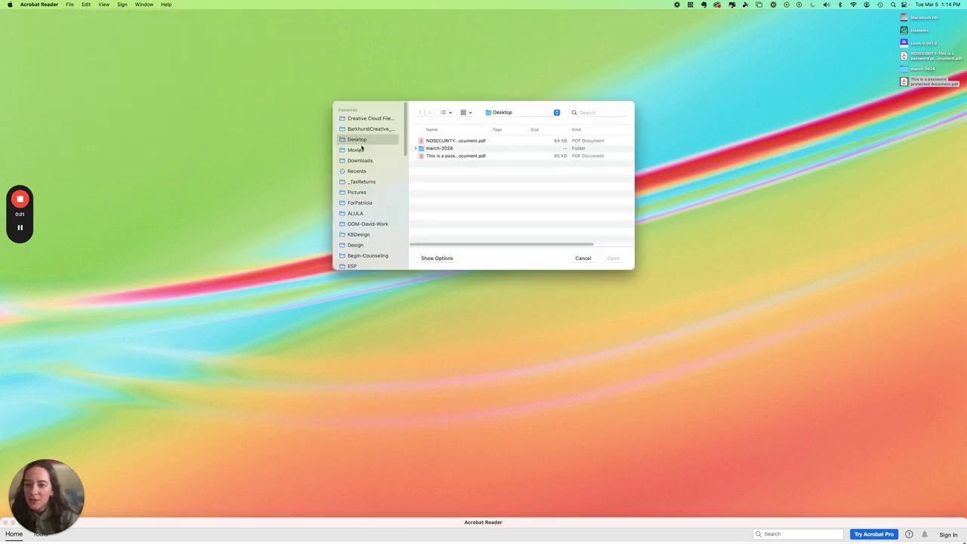
{"action": "left_click", "coordinate": [444, 155]}
{"action": "left_click", "coordinate": [613, 258]}
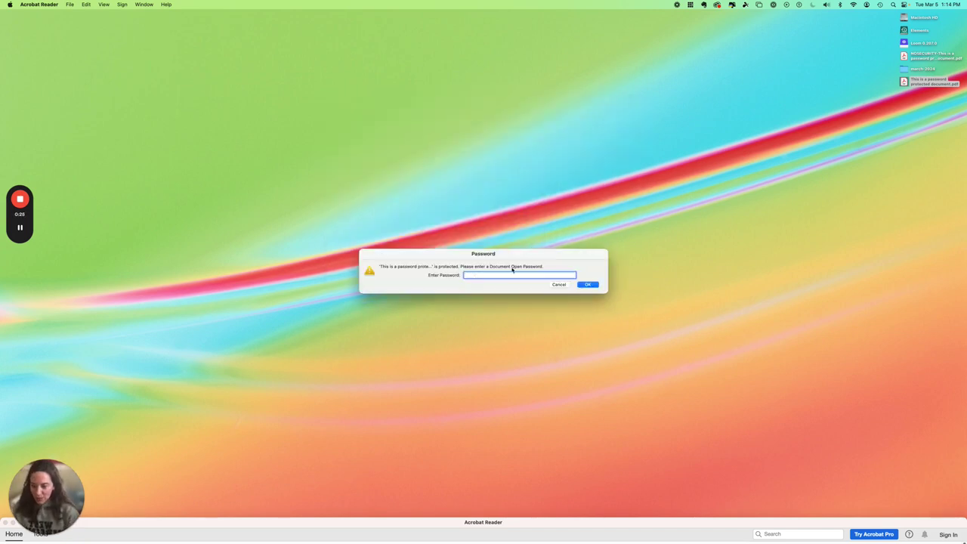
{"action": "key", "text": "Return"}
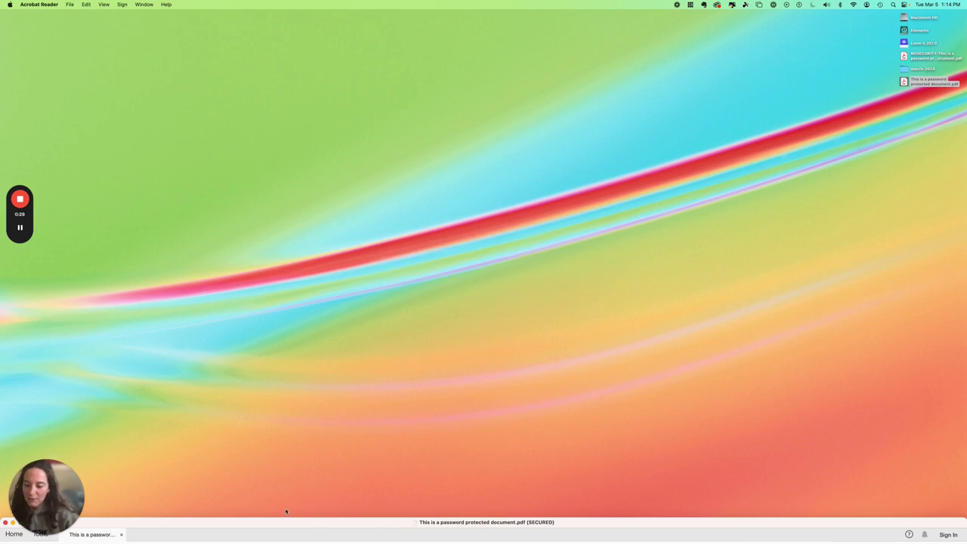
- Maximize the Reader window, zoom to 200%, and expand Organize Pages and Export PDF
{"action": "mouse_move", "coordinate": [287, 522]}
{"action": "left_mouse_down"}
{"action": "mouse_move", "coordinate": [299, 49]}
{"action": "mouse_move", "coordinate": [313, 3]}
{"action": "left_mouse_up"}
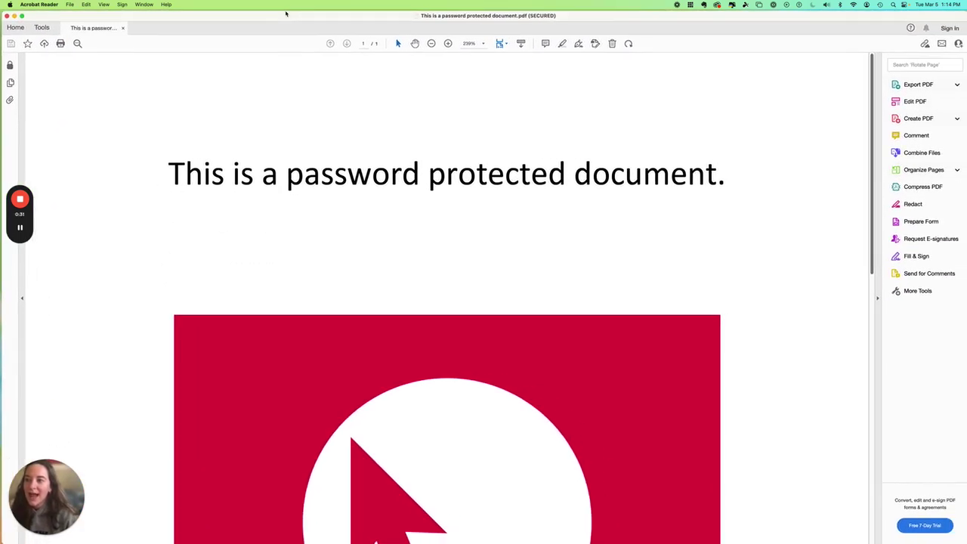
{"action": "left_click", "coordinate": [432, 42]}
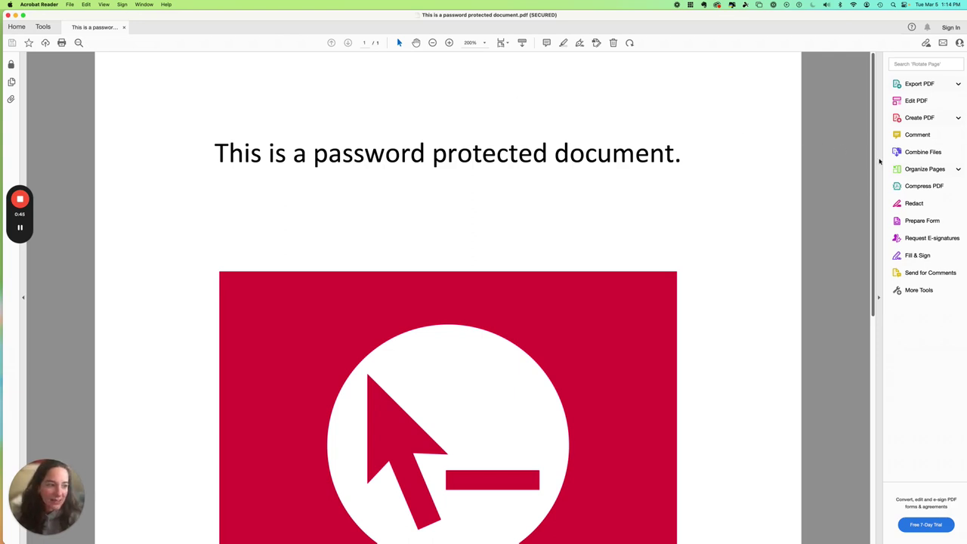
{"action": "left_click", "coordinate": [913, 172]}
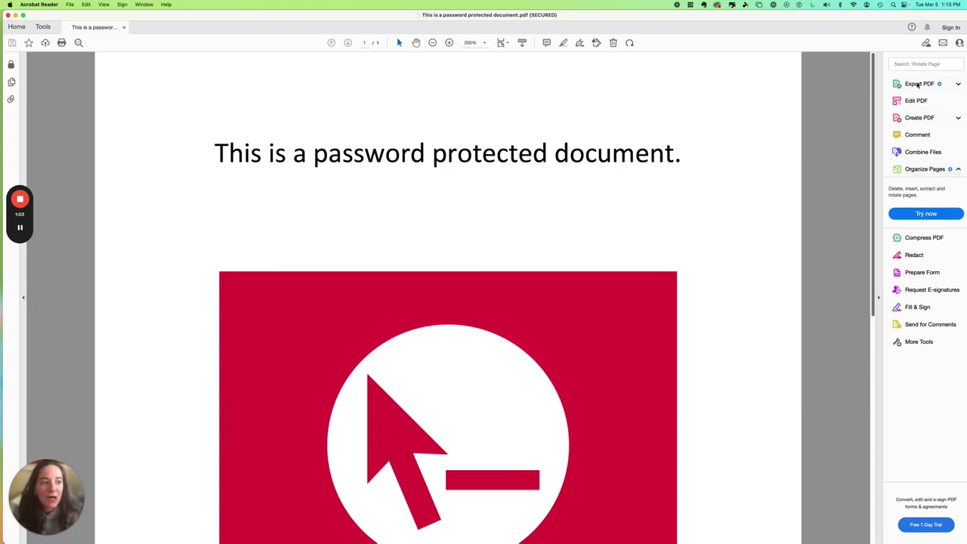
{"action": "left_click", "coordinate": [919, 84]}
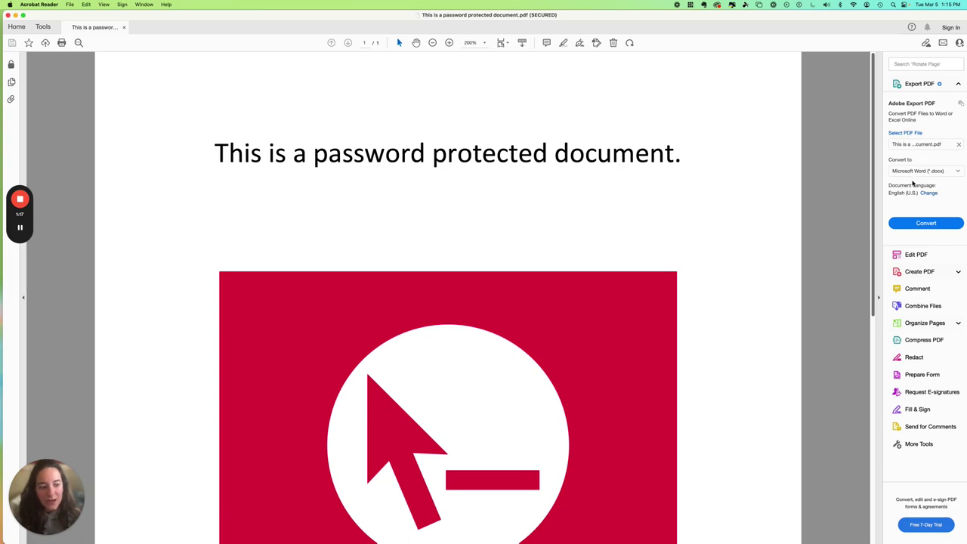
- Open the Print dialog, set page sizing to Size, and continue to the system printer settings
{"action": "left_click", "coordinate": [45, 5]}
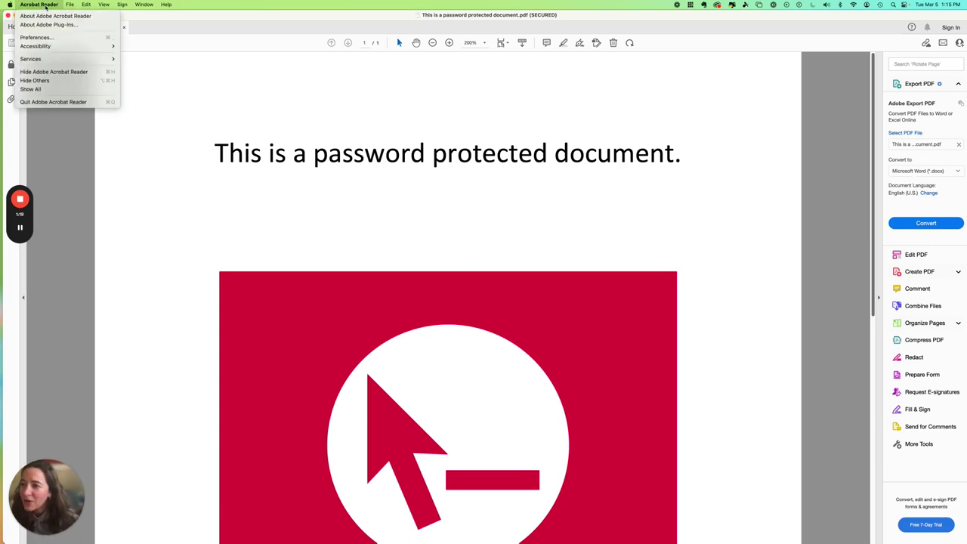
{"action": "left_click", "coordinate": [70, 5]}
{"action": "left_click", "coordinate": [70, 5]}
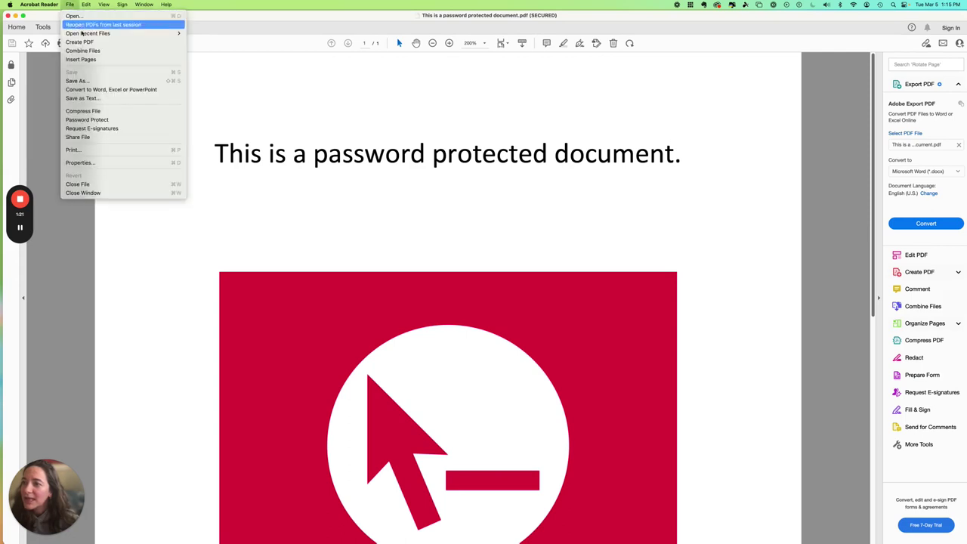
{"action": "left_click", "coordinate": [118, 148]}
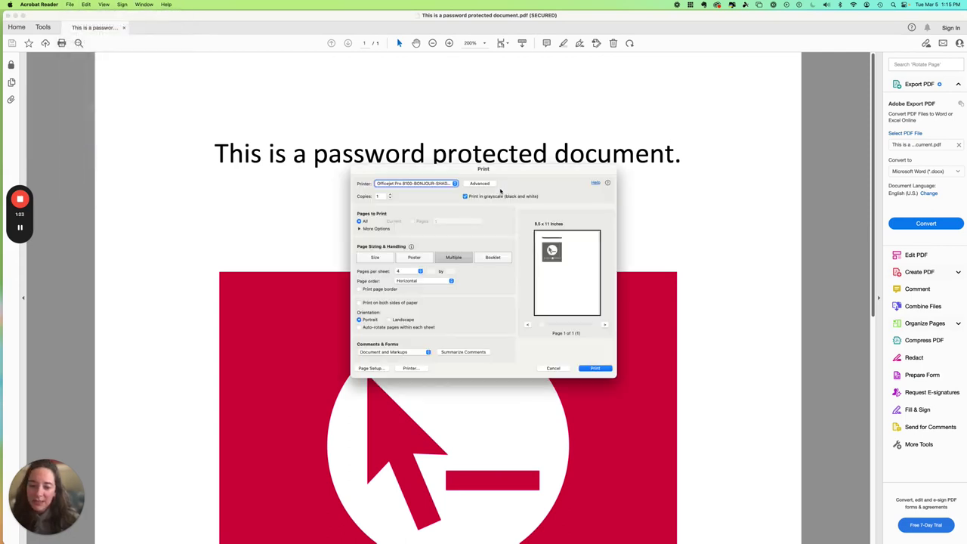
{"action": "left_click", "coordinate": [374, 259]}
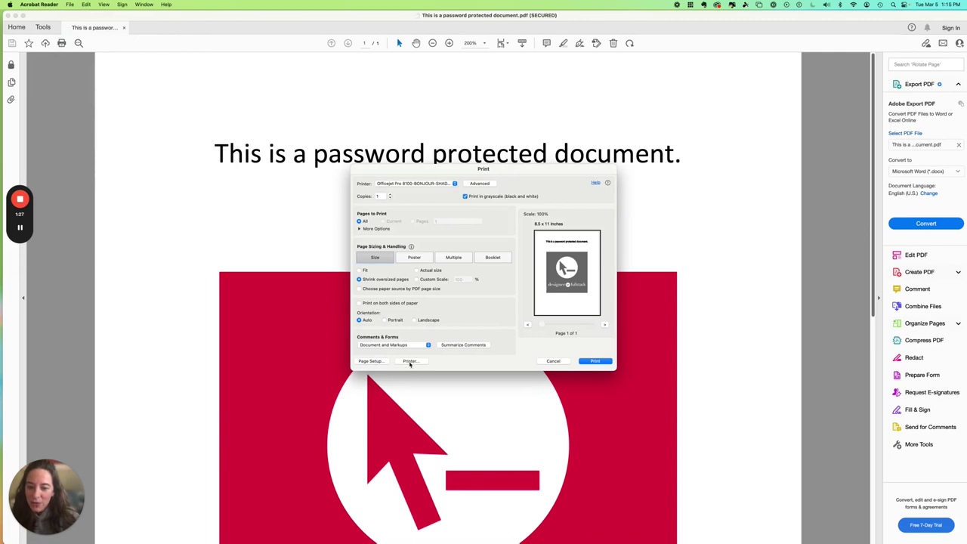
{"action": "left_click", "coordinate": [384, 362]}
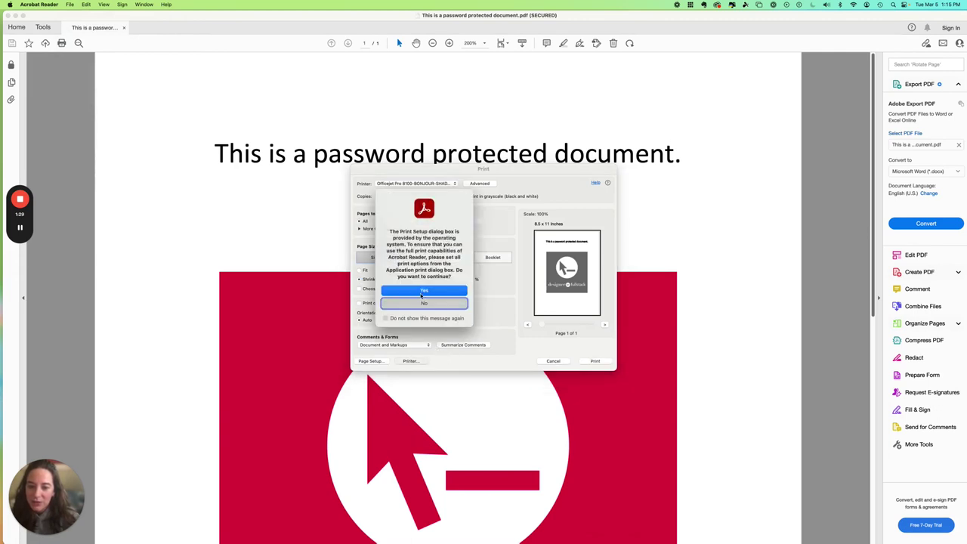
{"action": "left_click", "coordinate": [421, 291]}
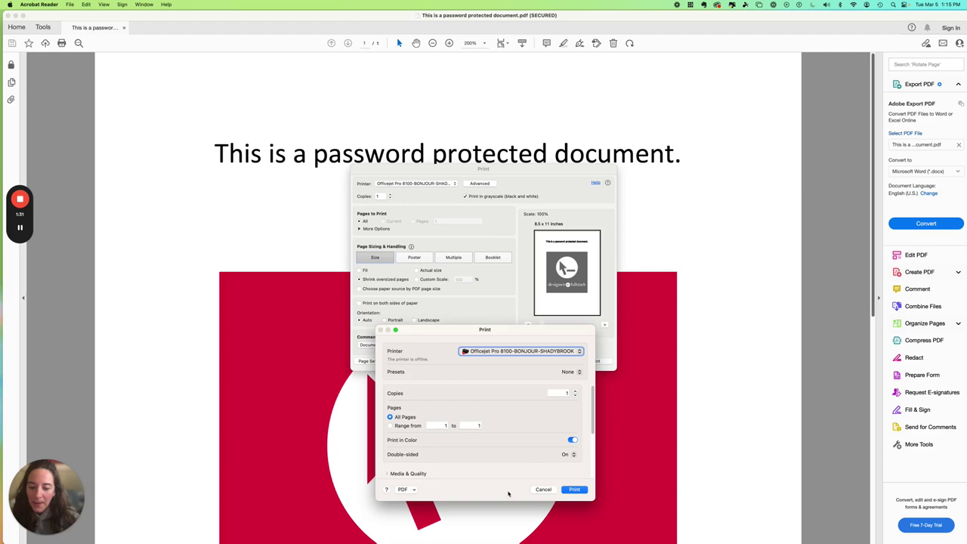
- Try PDF > Save as PDF with an 'Rd-' name prefix, then dismiss the not-supported message
{"action": "left_click", "coordinate": [413, 490]}
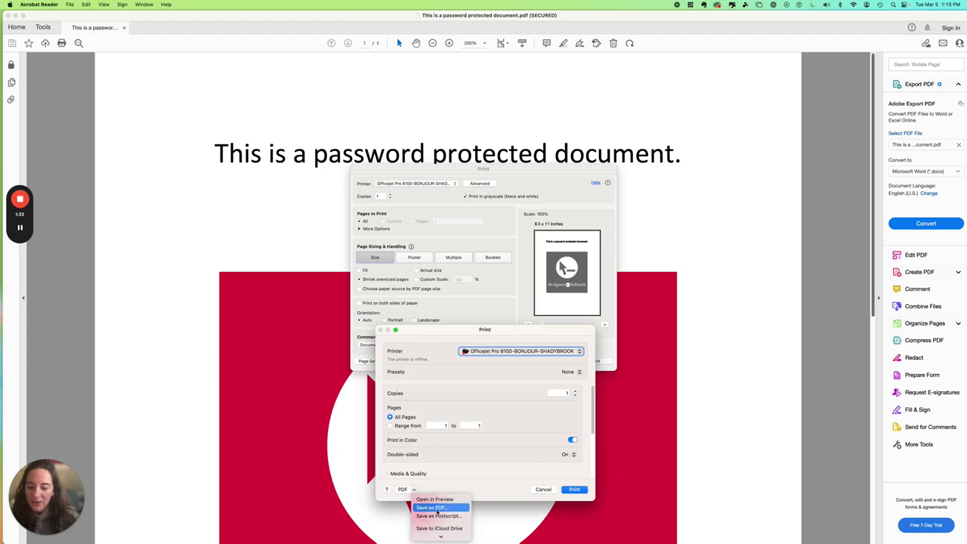
{"action": "left_click", "coordinate": [437, 509]}
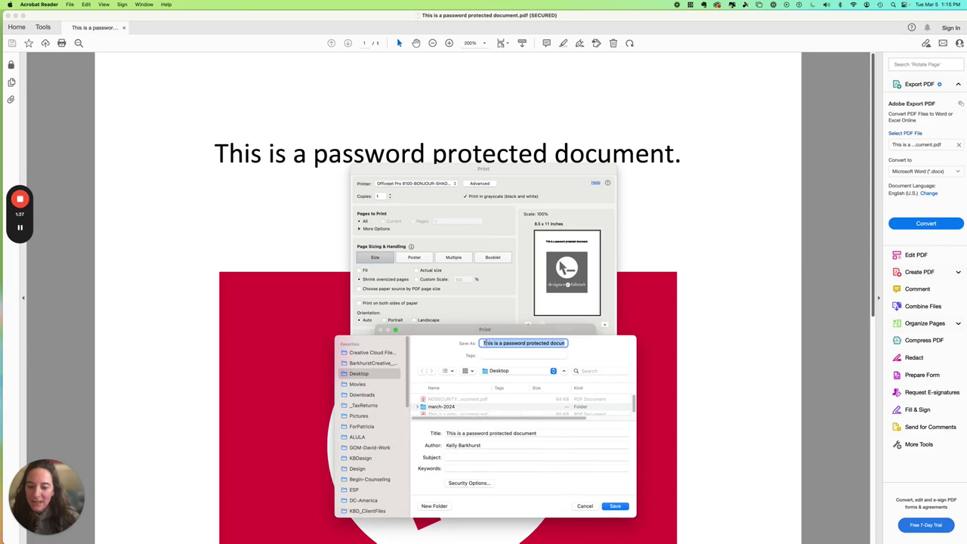
{"action": "left_click", "coordinate": [485, 343]}
{"action": "type", "text": "Remove"}
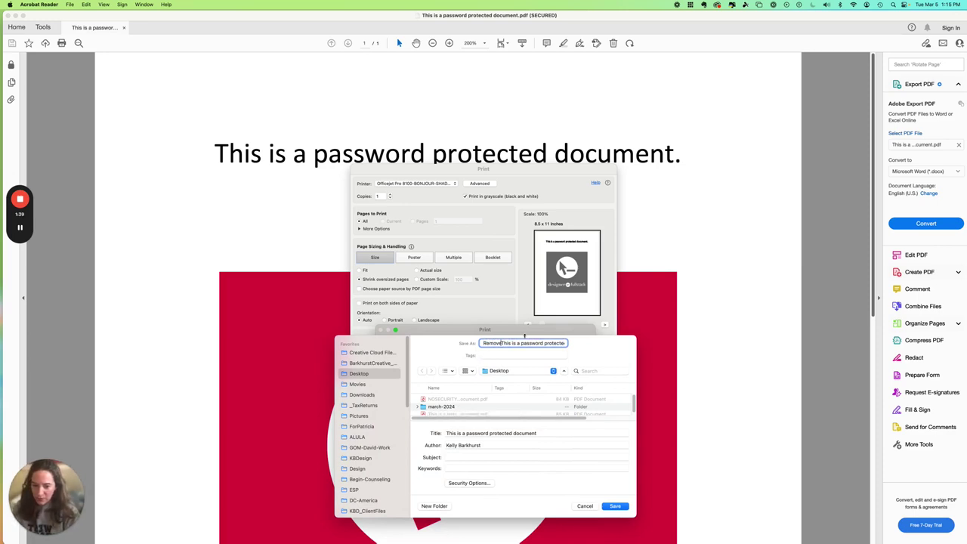
{"action": "type", "text": "d"}
{"action": "type", "text": "--"}
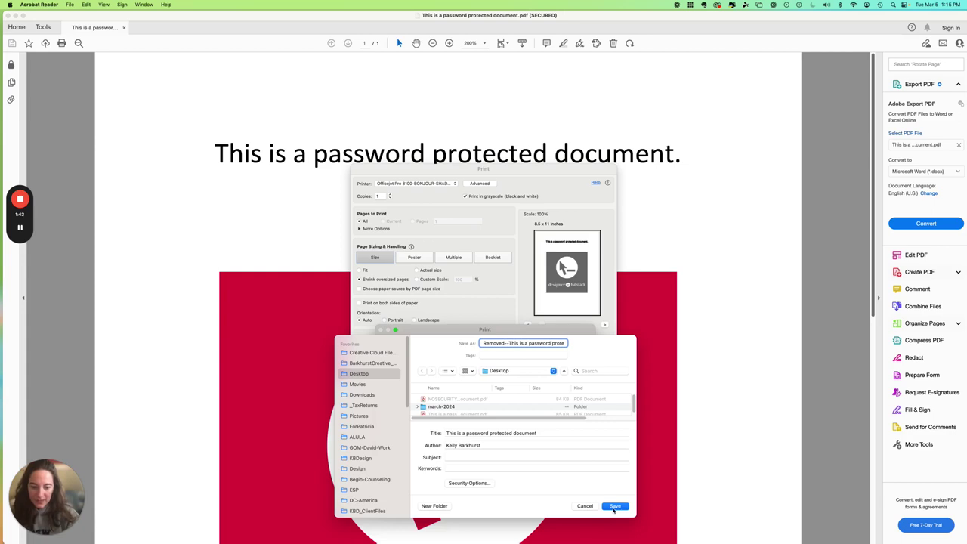
{"action": "left_click", "coordinate": [615, 508]}
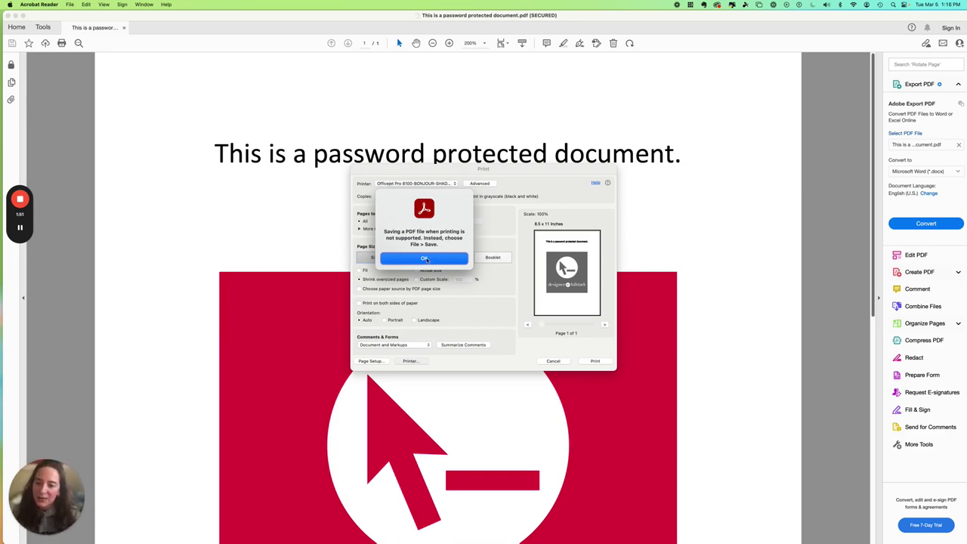
{"action": "left_click", "coordinate": [427, 259]}
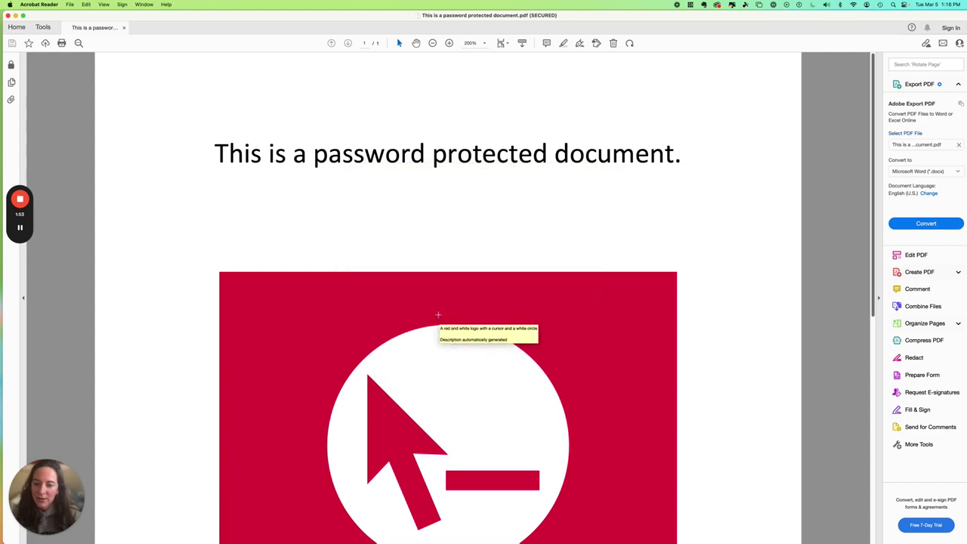
- Reprint with Cmd+P, try PDF > Open in Preview, dismiss the alert, and close the document
{"action": "left_click", "coordinate": [68, 4]}
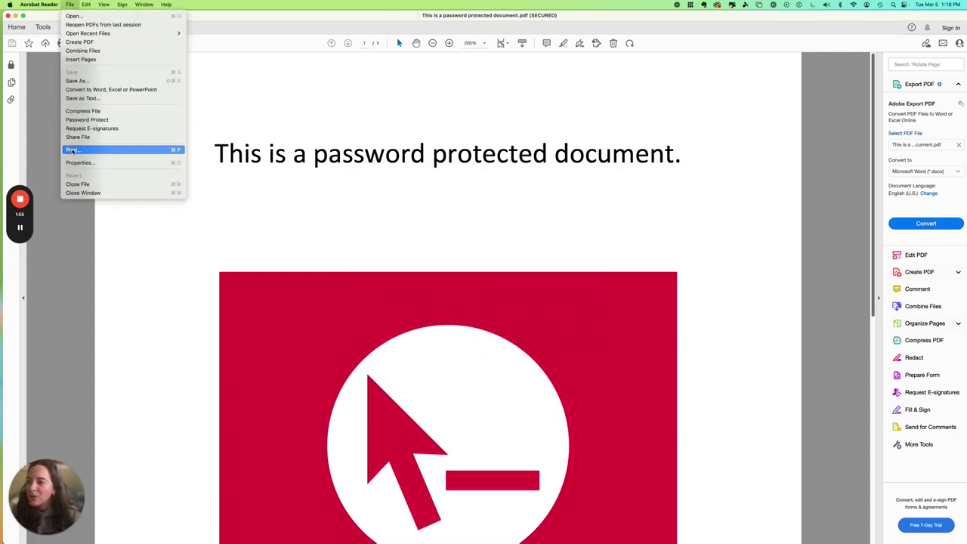
{"action": "left_click", "coordinate": [434, 227]}
{"action": "key", "text": "super+p"}
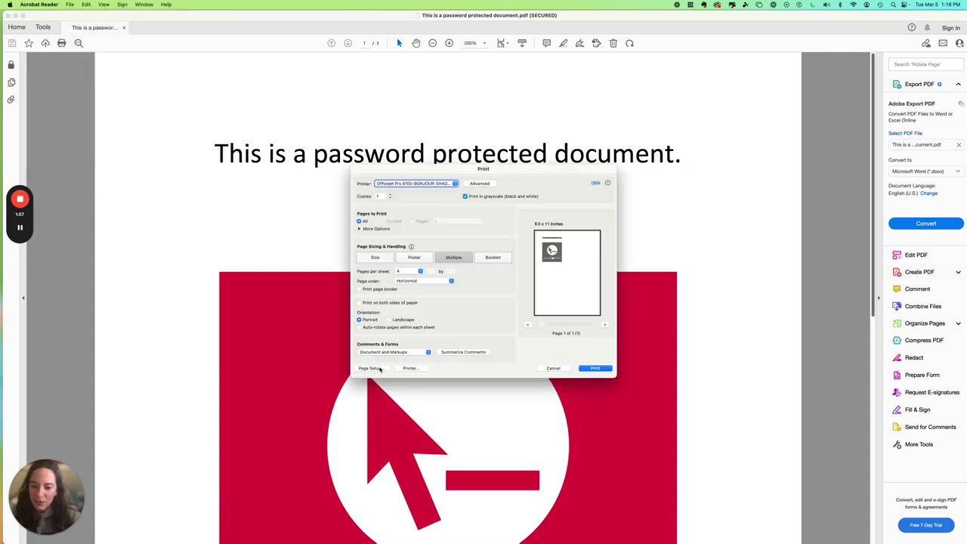
{"action": "left_click", "coordinate": [411, 371]}
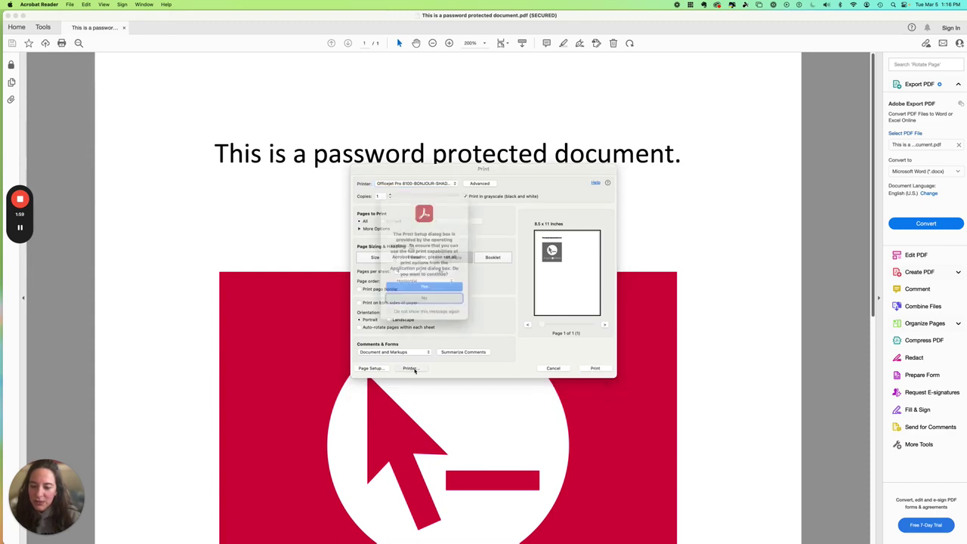
{"action": "left_click", "coordinate": [399, 291]}
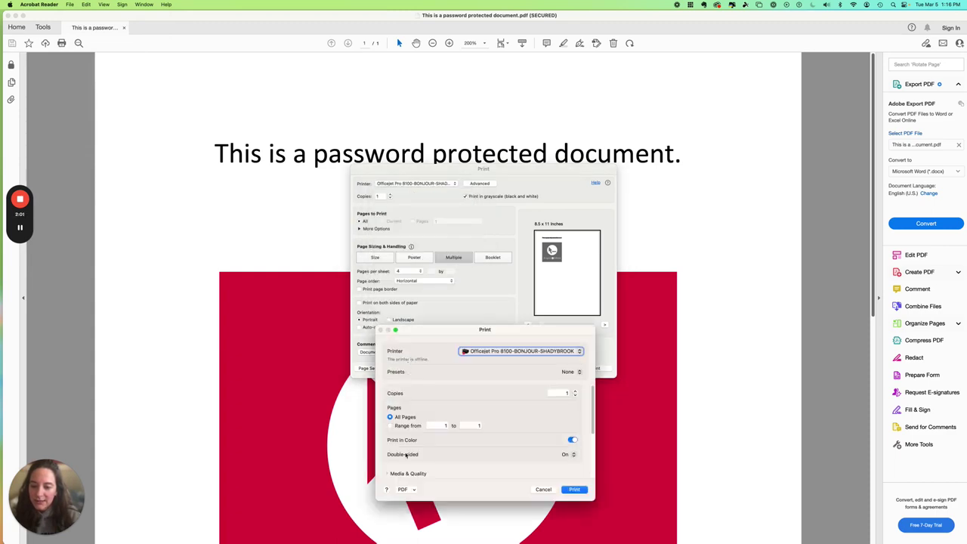
{"action": "left_click", "coordinate": [414, 492]}
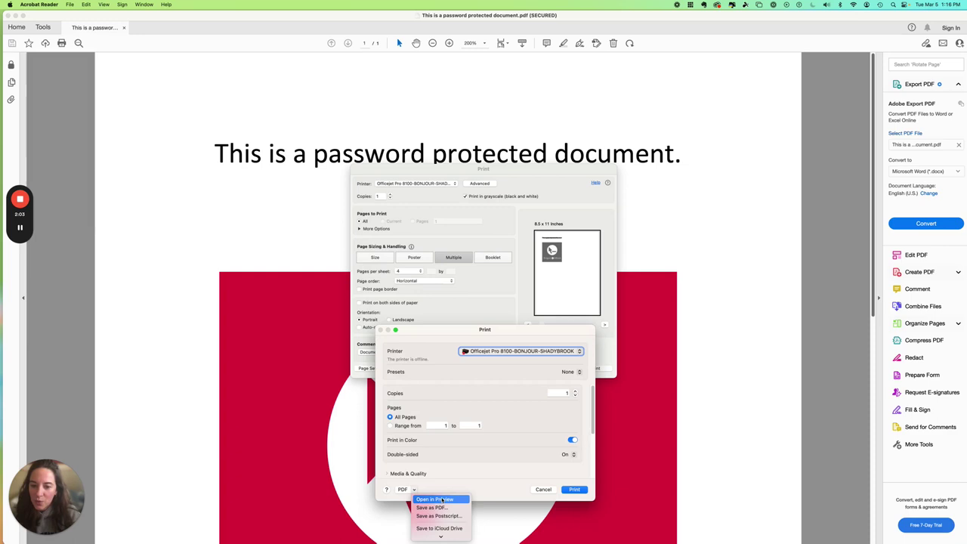
{"action": "left_click", "coordinate": [441, 497]}
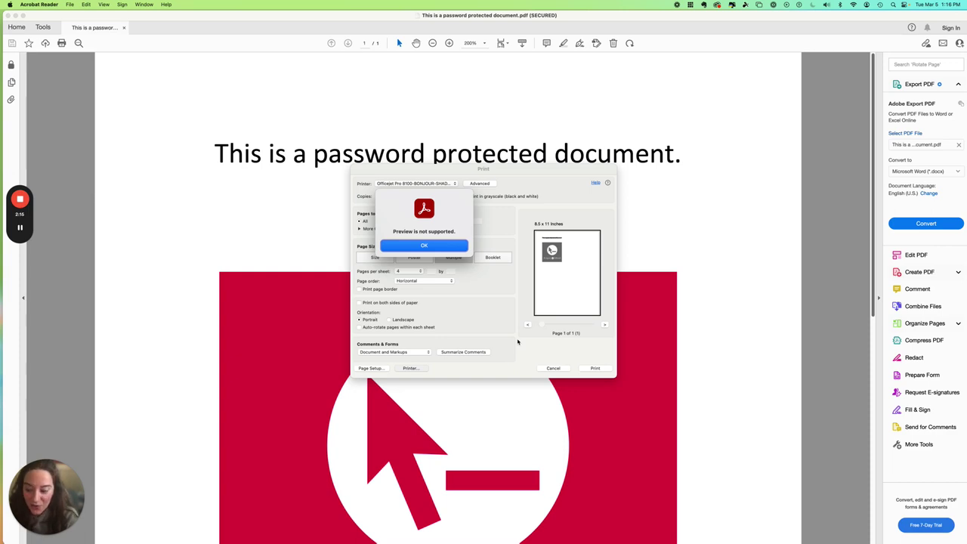
{"action": "left_click", "coordinate": [427, 246]}
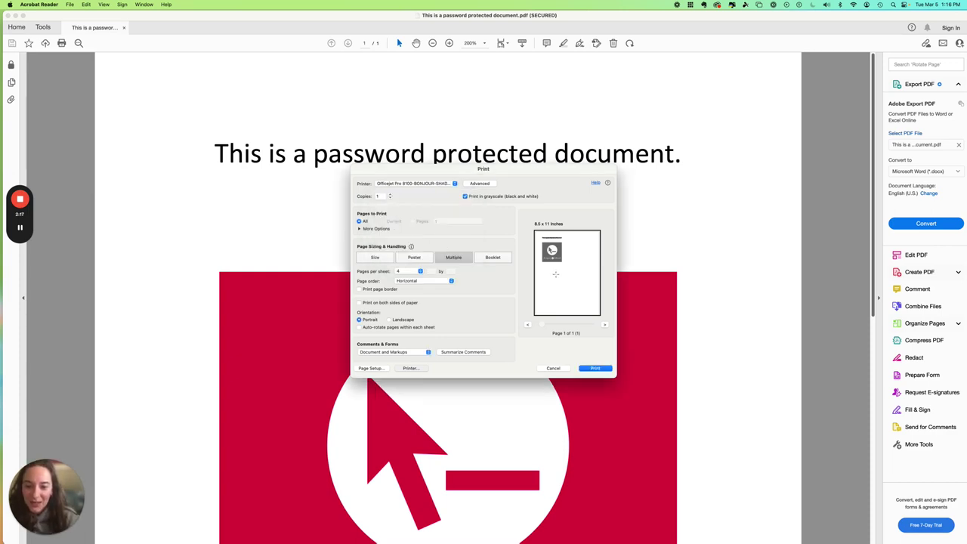
{"action": "left_click", "coordinate": [553, 368]}
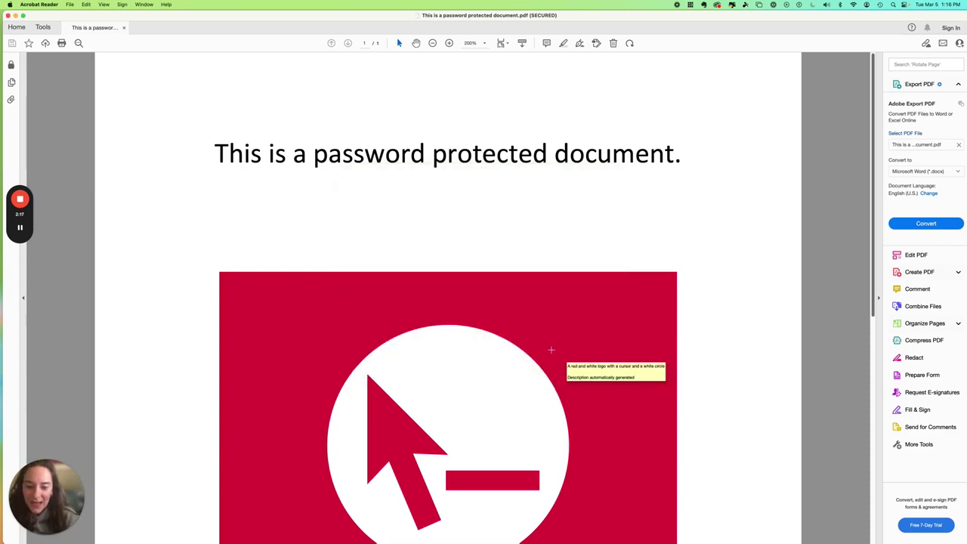
{"action": "left_click", "coordinate": [123, 28]}
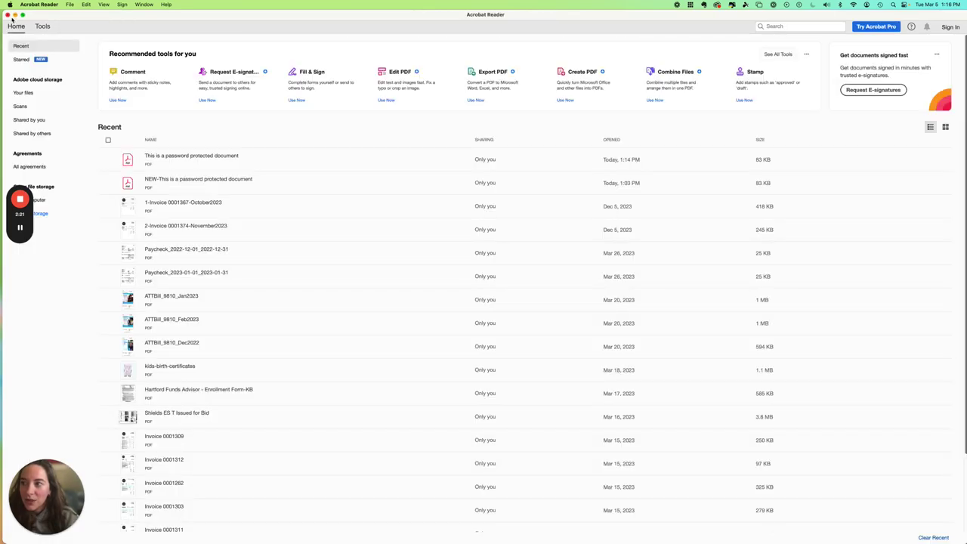
- Open the protected PDF from the Desktop with Preview and unlock it with its password
{"action": "left_click", "coordinate": [10, 14]}
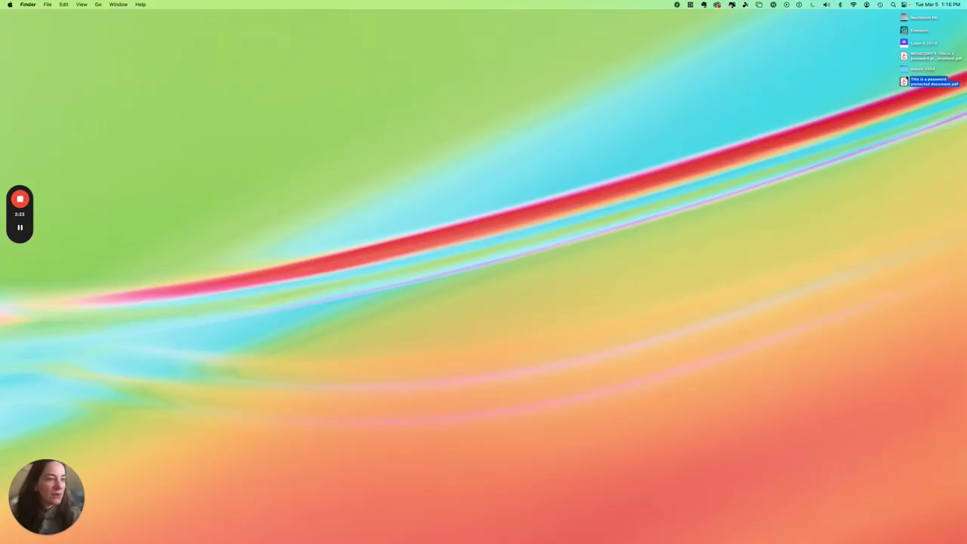
{"action": "right_click", "coordinate": [906, 81]}
{"action": "mouse_move", "coordinate": [771, 94]}
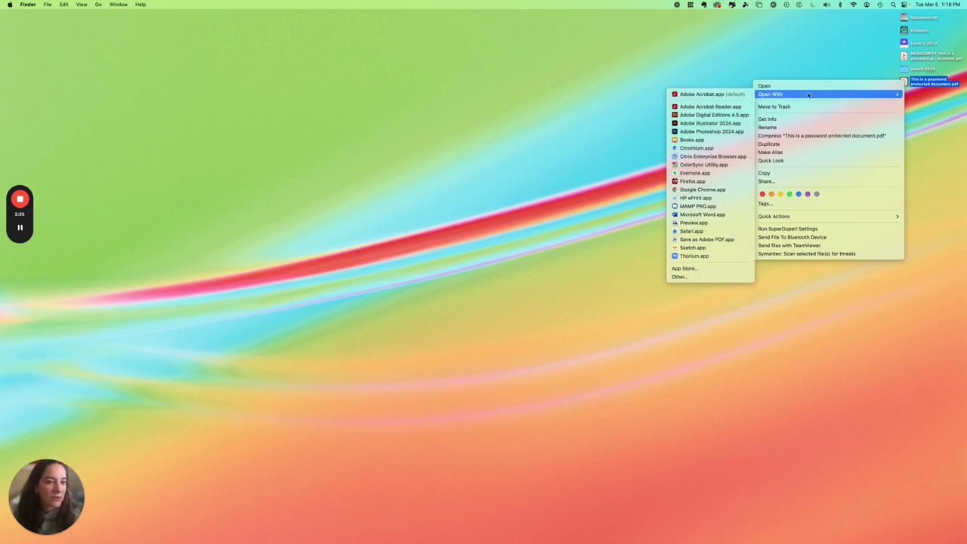
{"action": "left_click", "coordinate": [687, 221]}
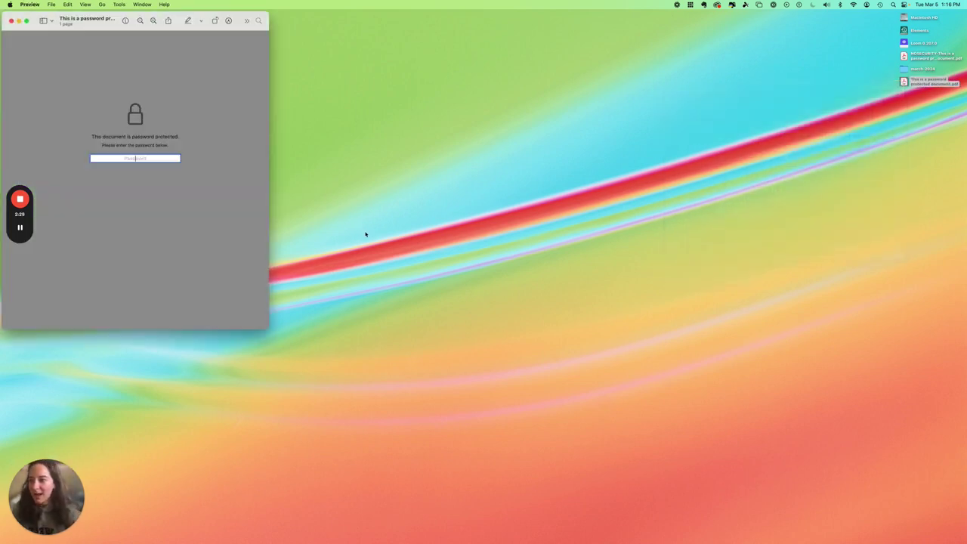
{"action": "left_click_drag", "start_coordinate": [118, 15], "coordinate": [378, 40]}
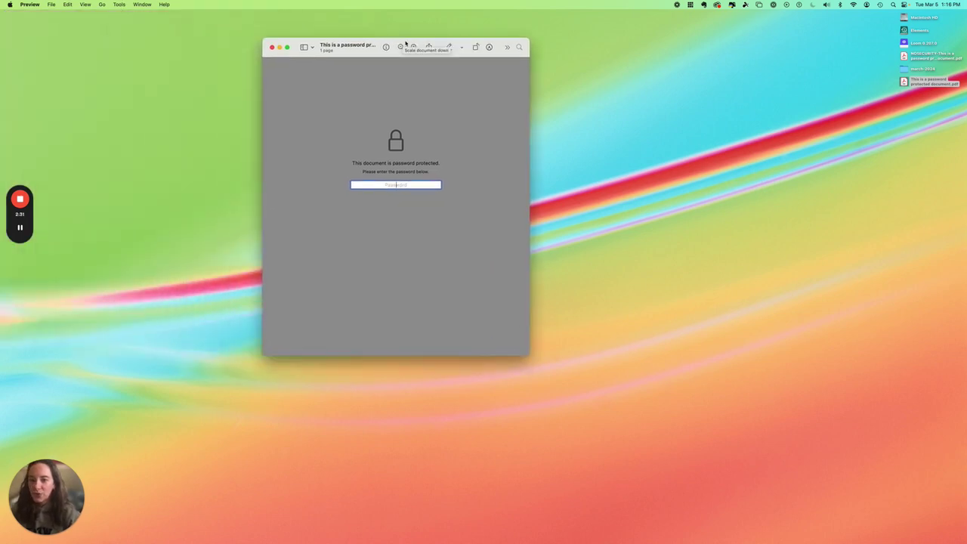
{"action": "type", "text": "p"}
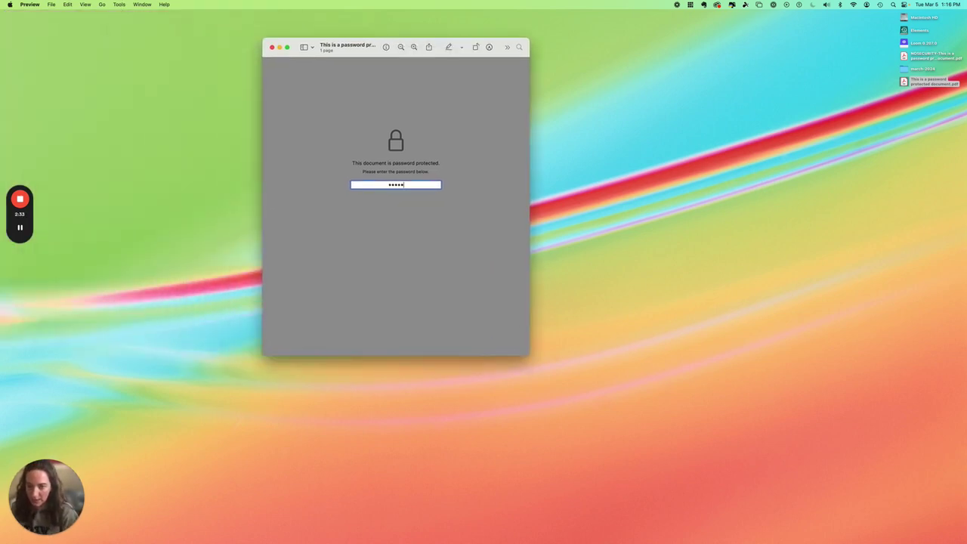
{"action": "key", "text": "Return"}
{"action": "left_click_drag", "start_coordinate": [304, 44], "coordinate": [261, 40]}
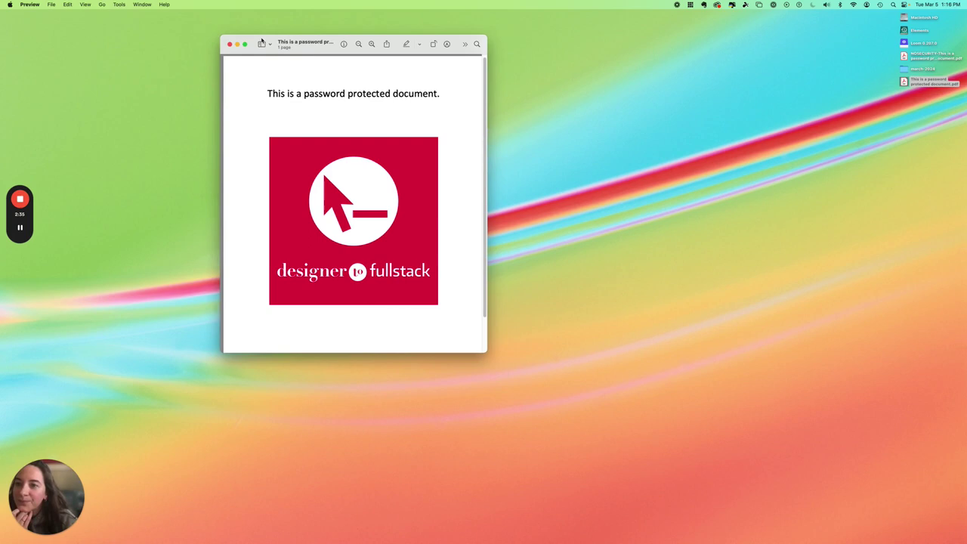
{"action": "left_click", "coordinate": [51, 4]}
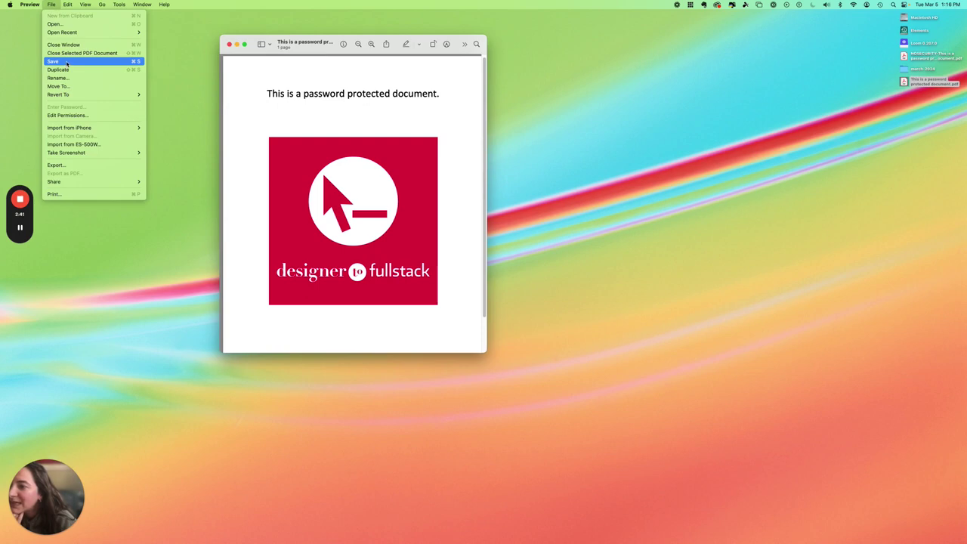
- Export the unlocked PDF to the Desktop with a 'NONE-' filename prefix and close the window
{"action": "left_click", "coordinate": [66, 64]}
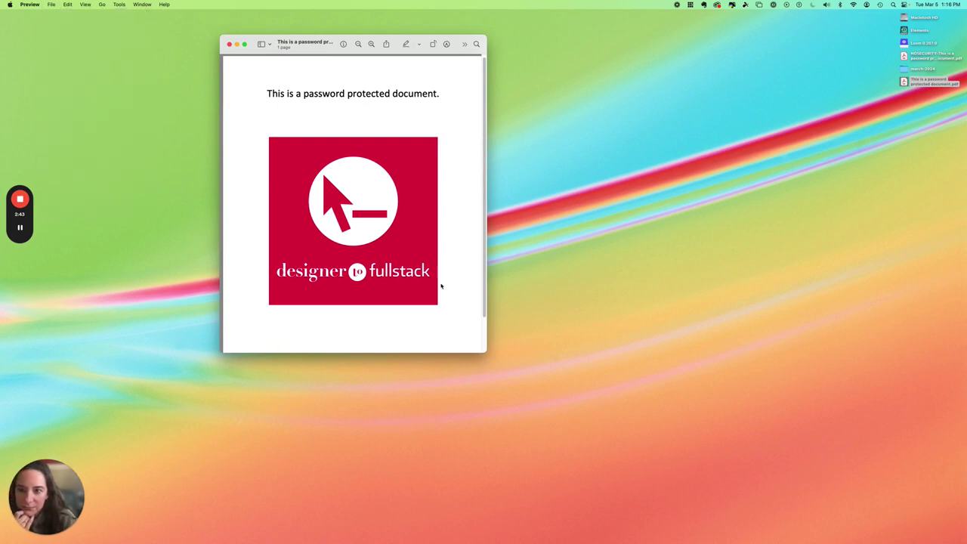
{"action": "left_click", "coordinate": [52, 5]}
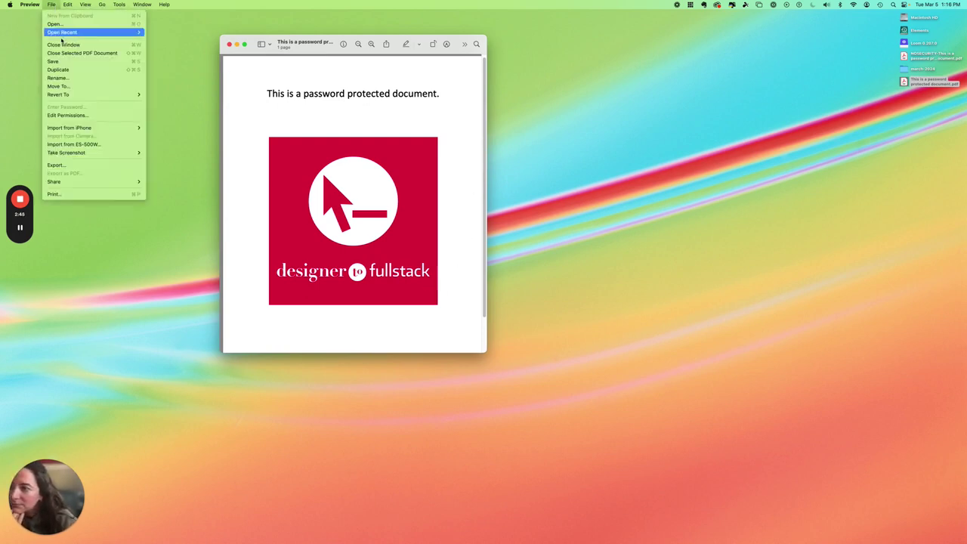
{"action": "left_click", "coordinate": [76, 166]}
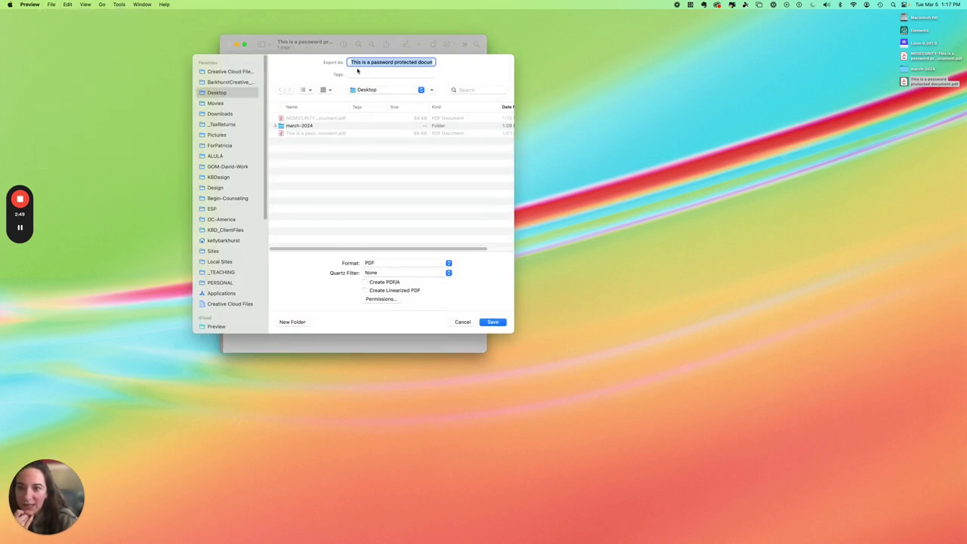
{"action": "left_click", "coordinate": [352, 62]}
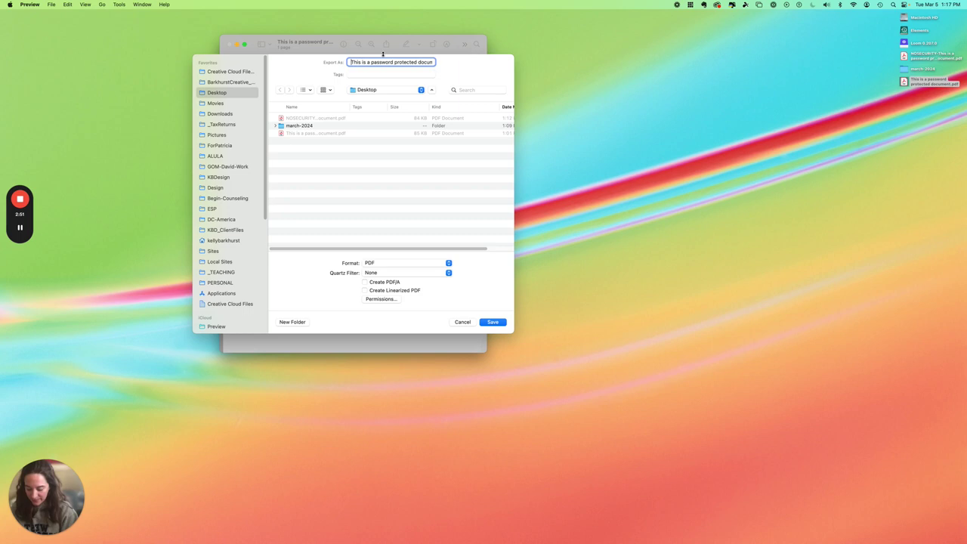
{"action": "type", "text": "NONE-"}
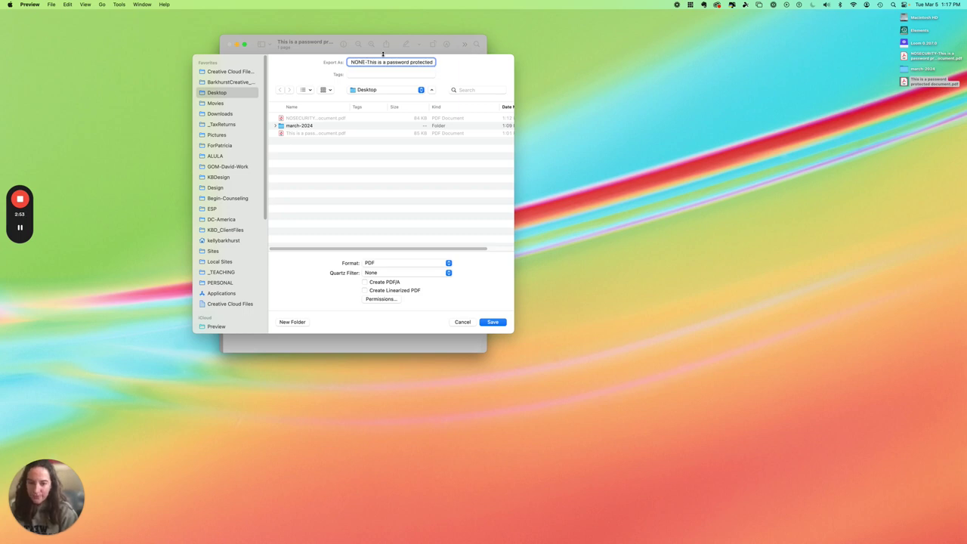
{"action": "key", "text": "Return"}
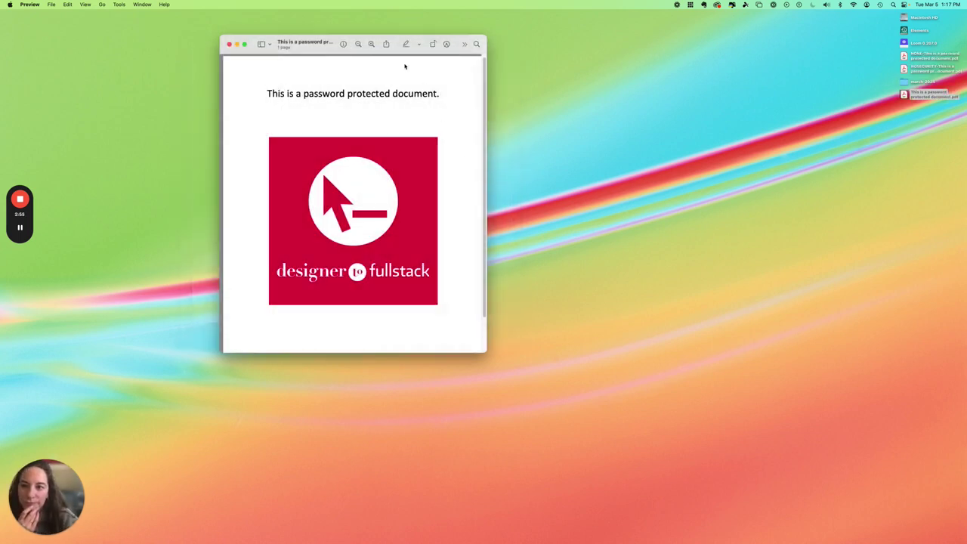
{"action": "left_click", "coordinate": [229, 44]}
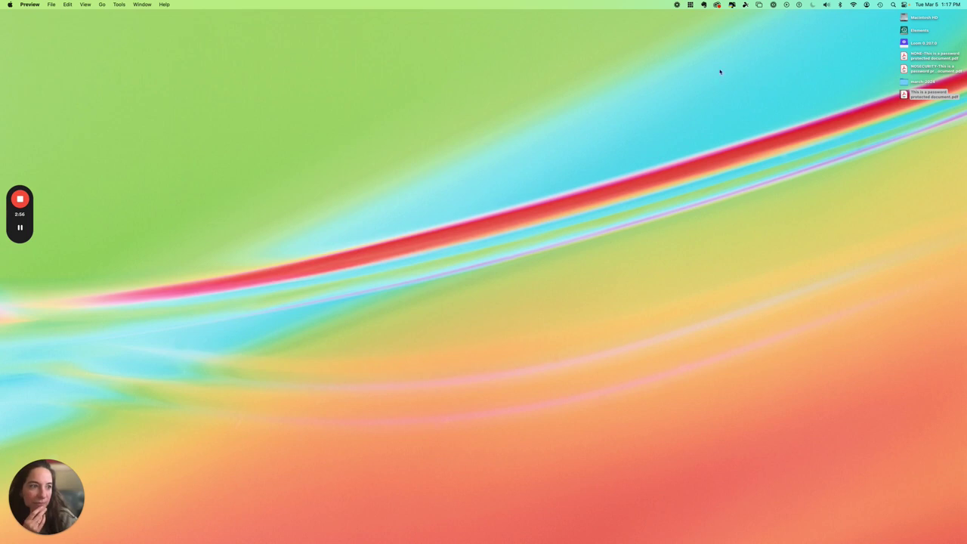
{"action": "left_click", "coordinate": [904, 56]}
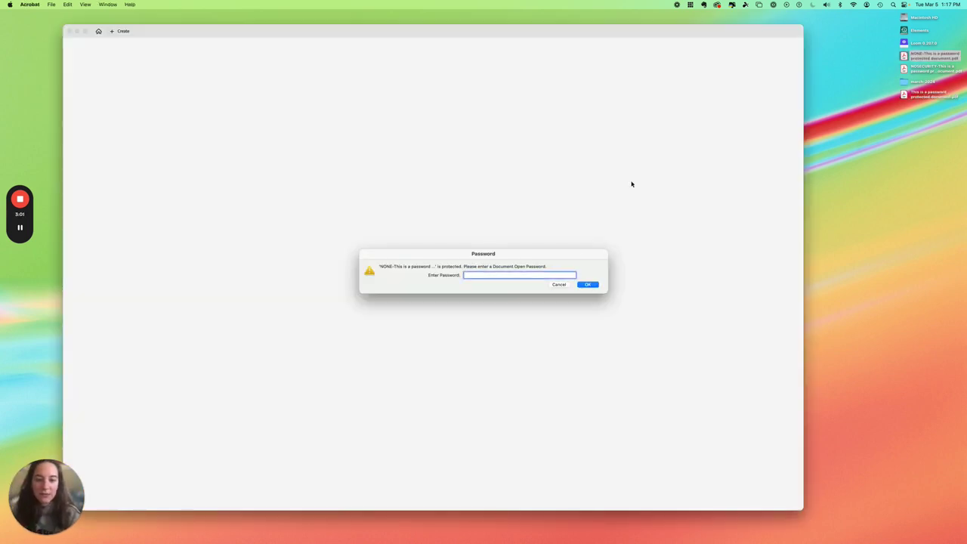
{"action": "left_click", "coordinate": [560, 285]}
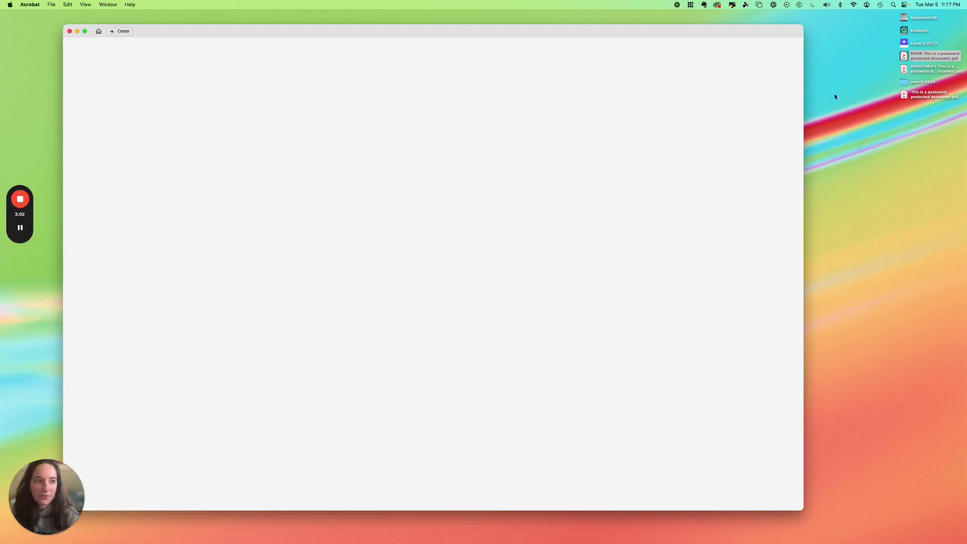
{"action": "left_click", "coordinate": [68, 31]}
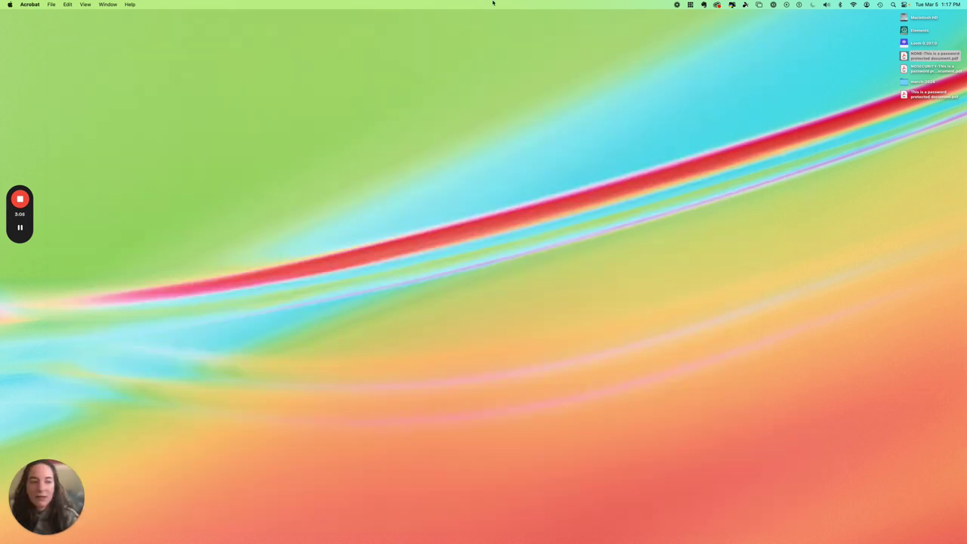
- Open the NONE- copy in Preview and unlock it with its password
{"action": "right_click", "coordinate": [904, 57]}
{"action": "mouse_move", "coordinate": [754, 67]}
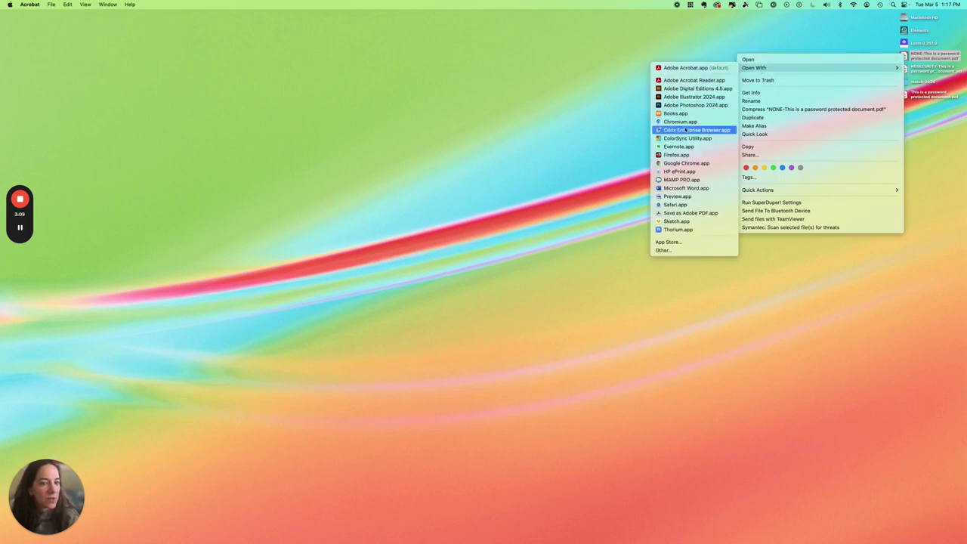
{"action": "left_click", "coordinate": [679, 196]}
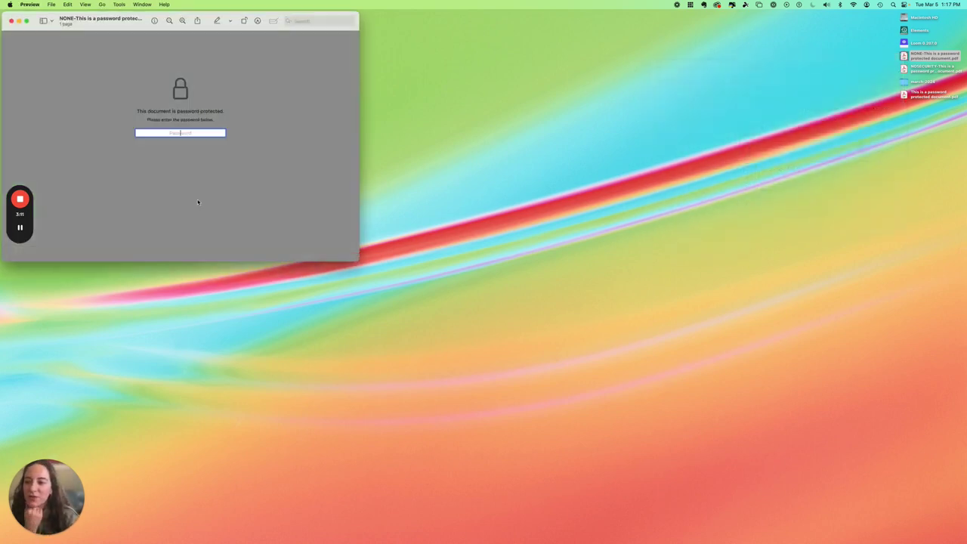
{"action": "type", "text": "password"}
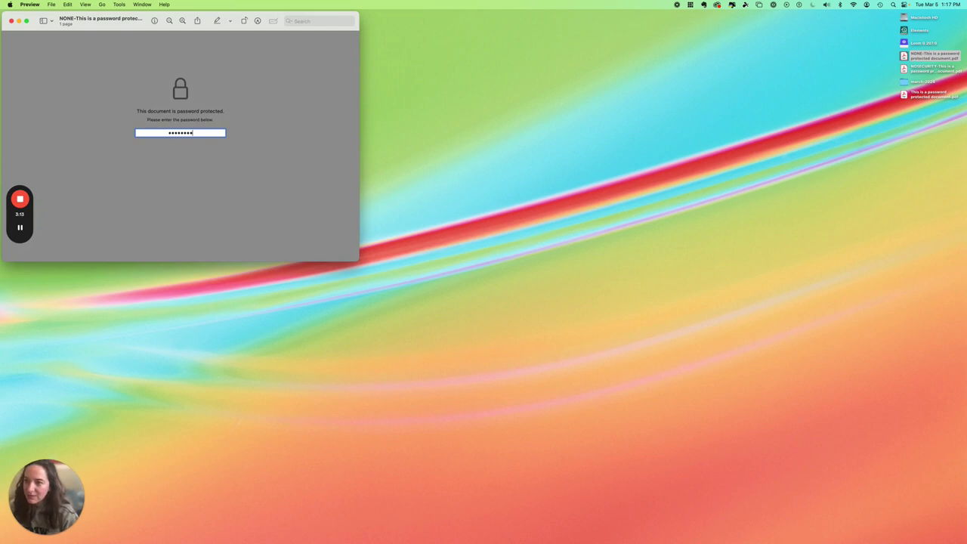
{"action": "key", "text": "Return"}
- Reposition the Preview window and bring up the Print dialog from the File menu
{"action": "left_click_drag", "start_coordinate": [69, 17], "coordinate": [124, 22]}
{"action": "left_click", "coordinate": [51, 4]}
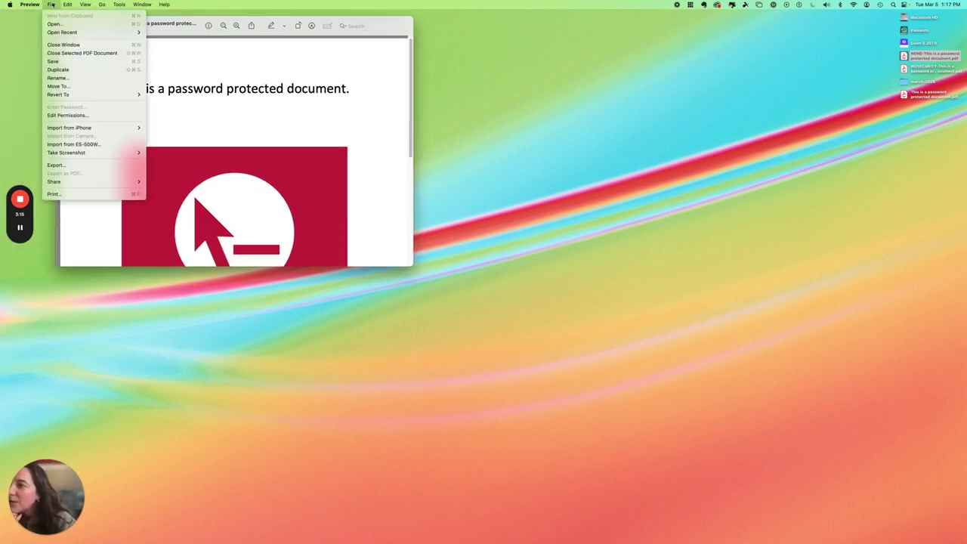
{"action": "left_click", "coordinate": [427, 253]}
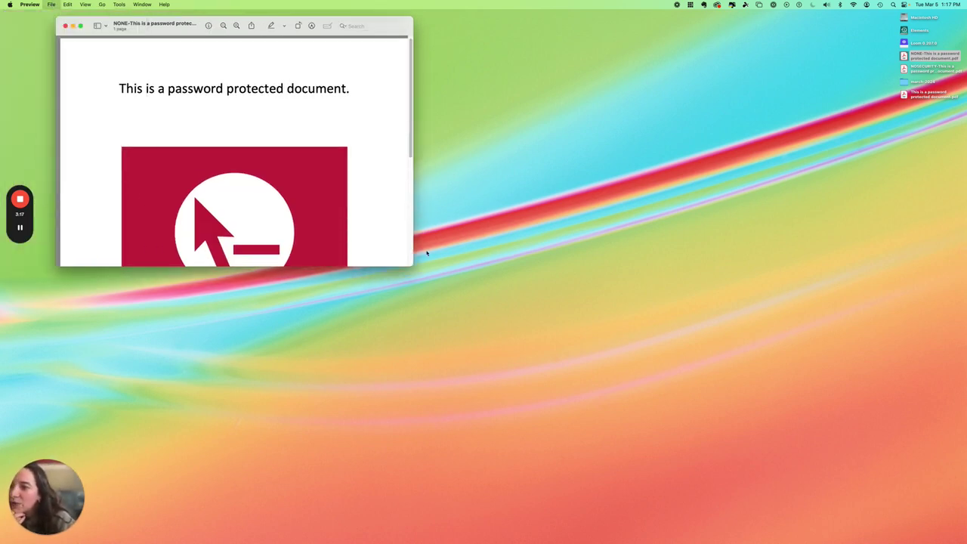
- Print to 'Save as PDF' without security options, replacing the NONE- file on the Desktop
{"action": "left_click", "coordinate": [222, 317]}
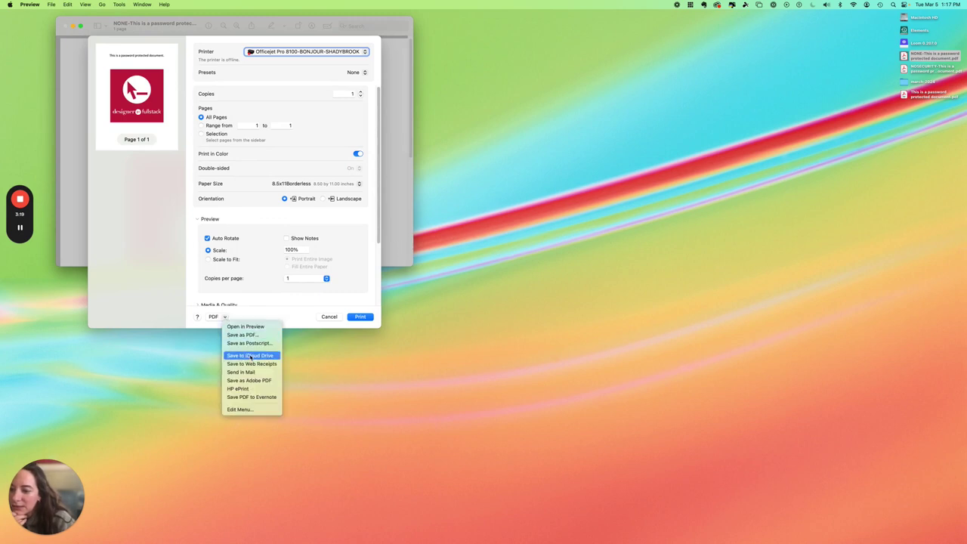
{"action": "left_click", "coordinate": [254, 334]}
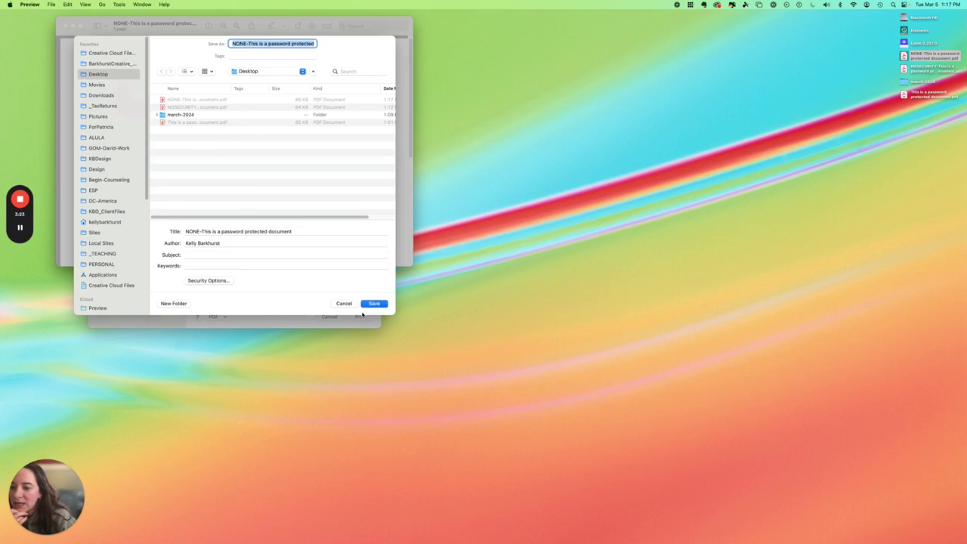
{"action": "left_click", "coordinate": [220, 280]}
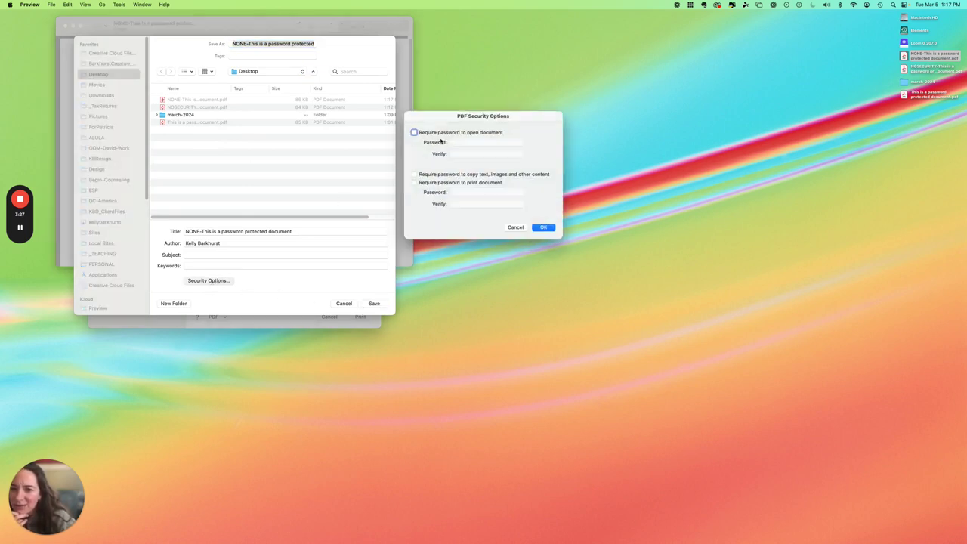
{"action": "left_click", "coordinate": [514, 228]}
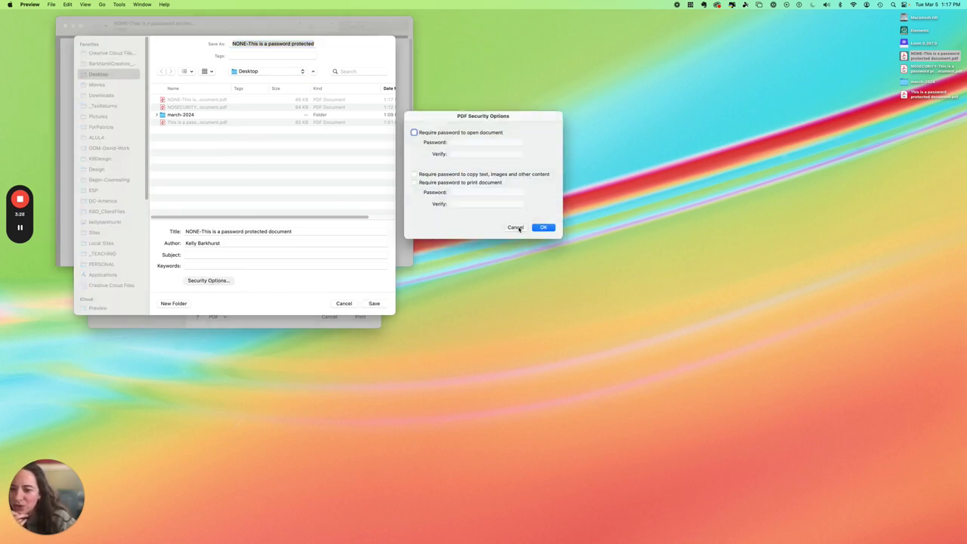
{"action": "left_click", "coordinate": [374, 304]}
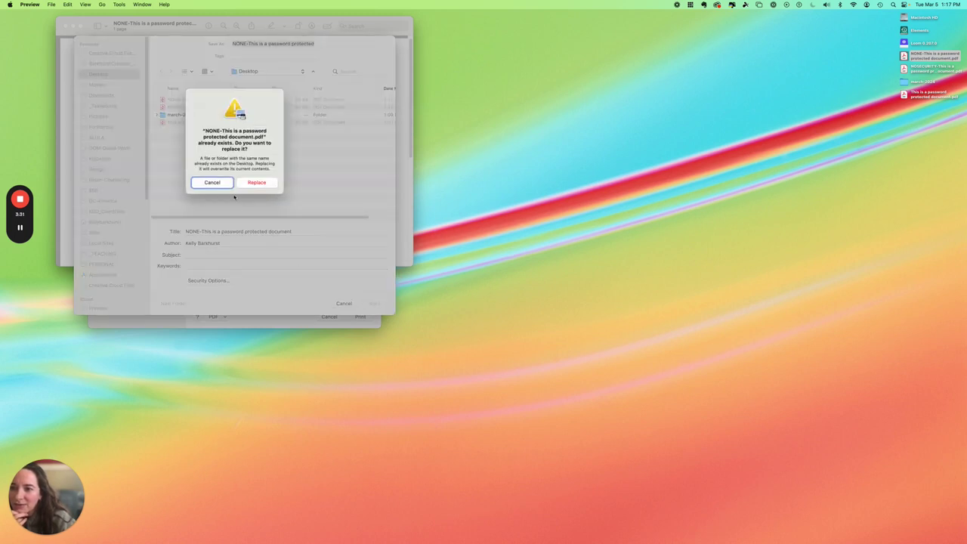
{"action": "left_click", "coordinate": [256, 183]}
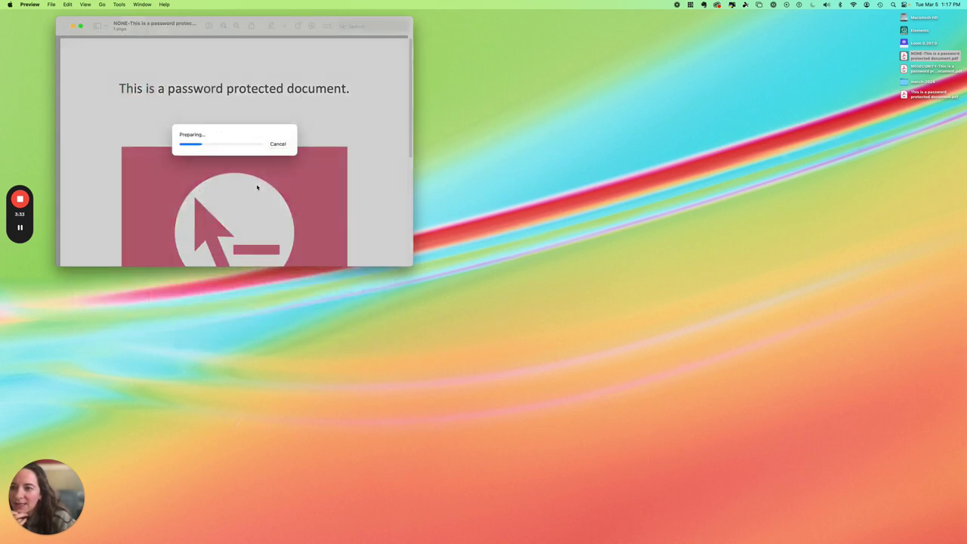
{"action": "scroll", "coordinate": [254, 187], "scroll_direction": "down", "scroll_amount": 3}
- Open the NONE- copy in Acrobat to confirm it opens without a password, then return to Preview
{"action": "double_click", "coordinate": [906, 56]}
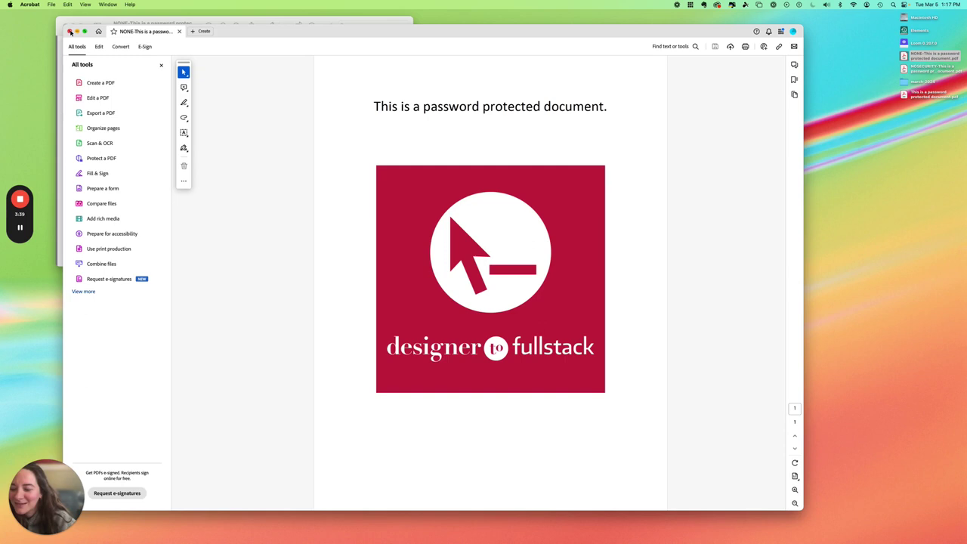
{"action": "left_click", "coordinate": [69, 31]}
{"action": "left_click", "coordinate": [126, 22]}
{"action": "left_click", "coordinate": [51, 4]}
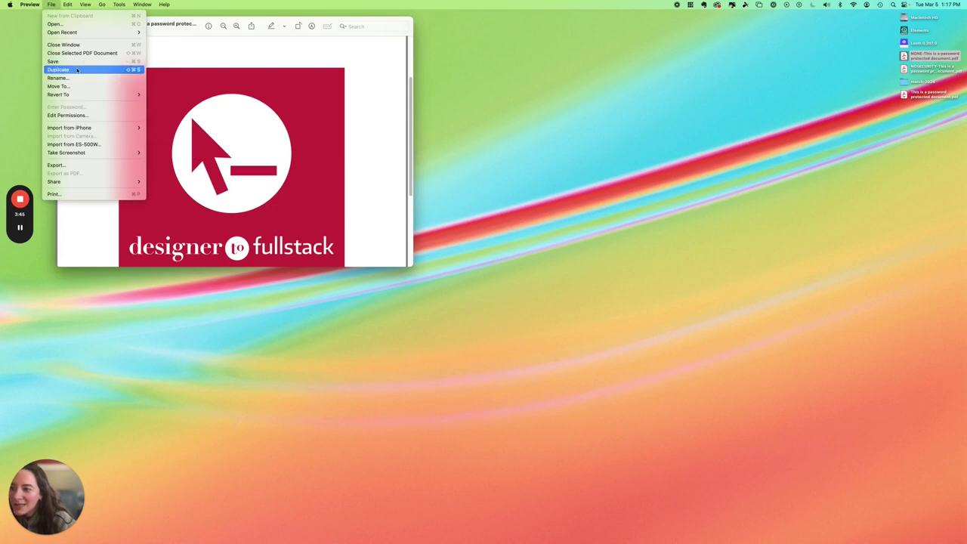
- Cancel the Save as PDF and Print dialogs unsaved, then resize the Preview window larger
{"action": "left_click", "coordinate": [65, 195]}
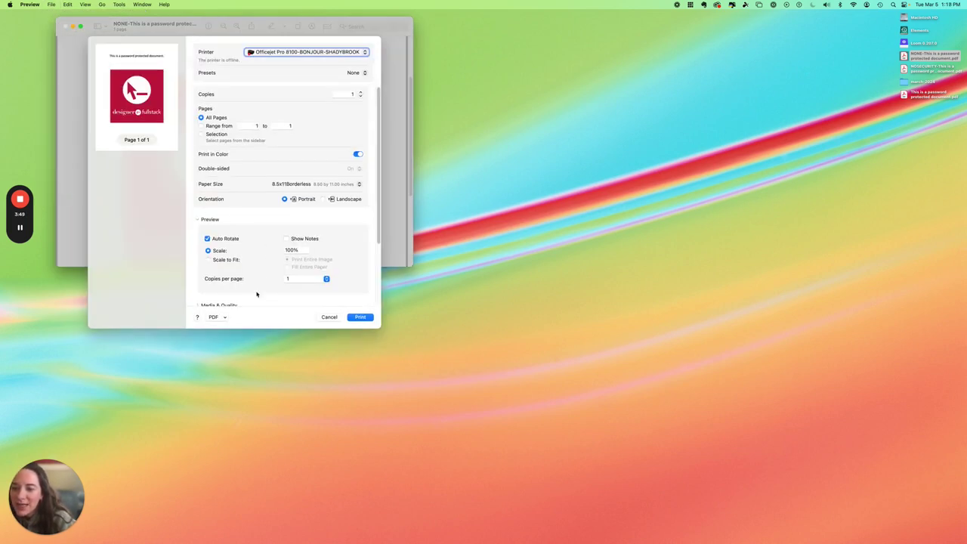
{"action": "left_click", "coordinate": [225, 318]}
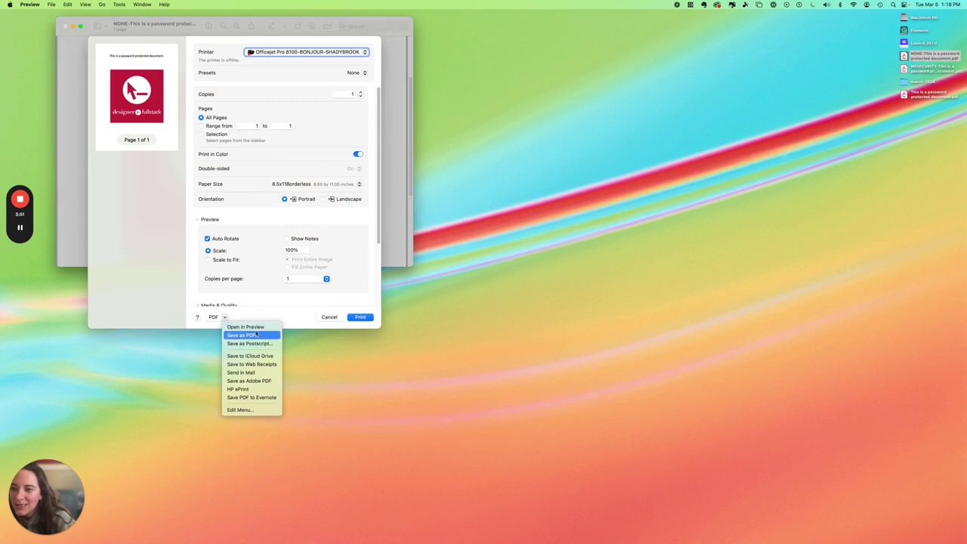
{"action": "left_click", "coordinate": [294, 328]}
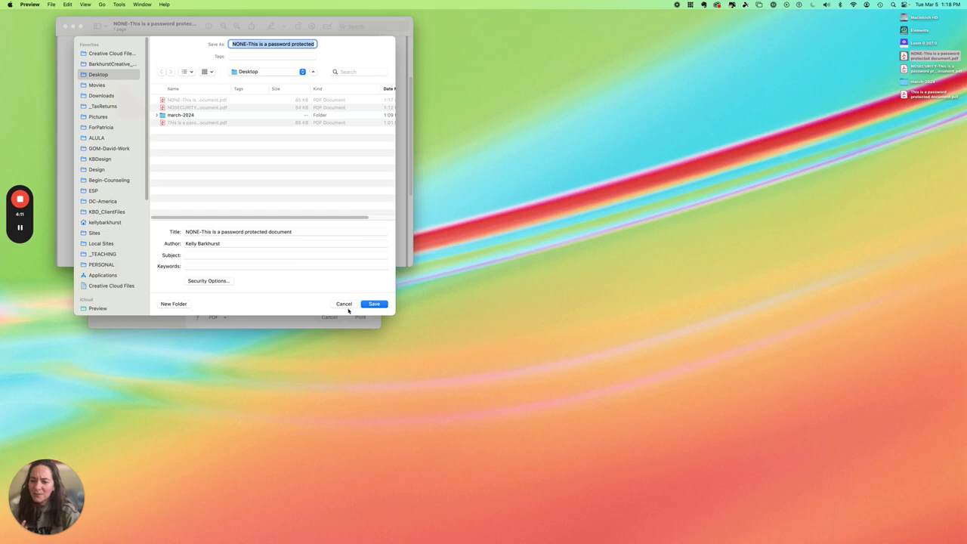
{"action": "left_click", "coordinate": [346, 304]}
{"action": "left_click", "coordinate": [330, 317]}
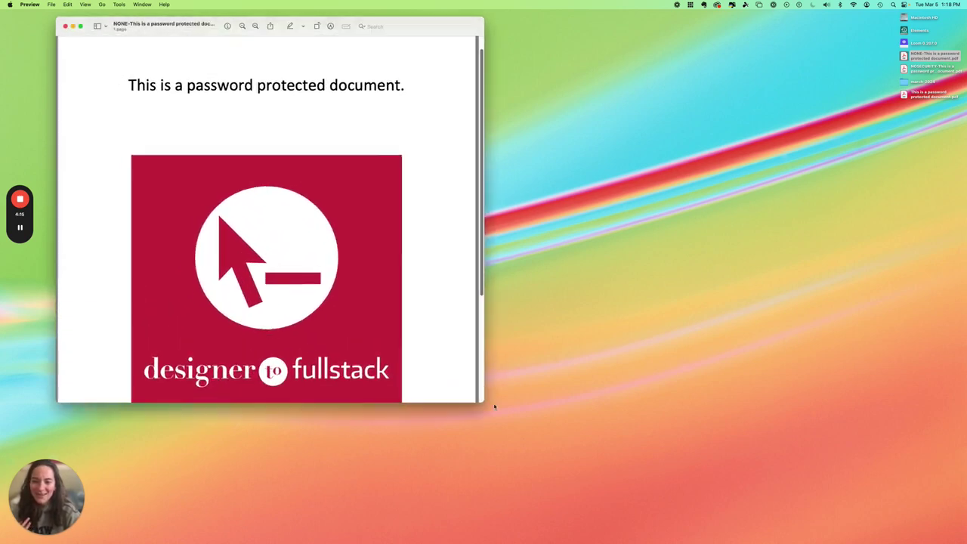
{"action": "left_click_drag", "start_coordinate": [409, 273], "coordinate": [436, 490]}
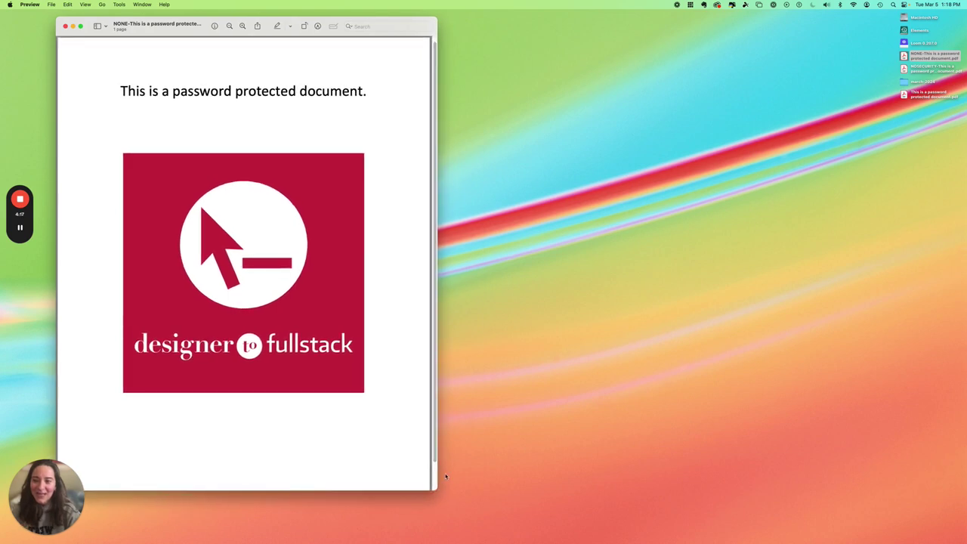